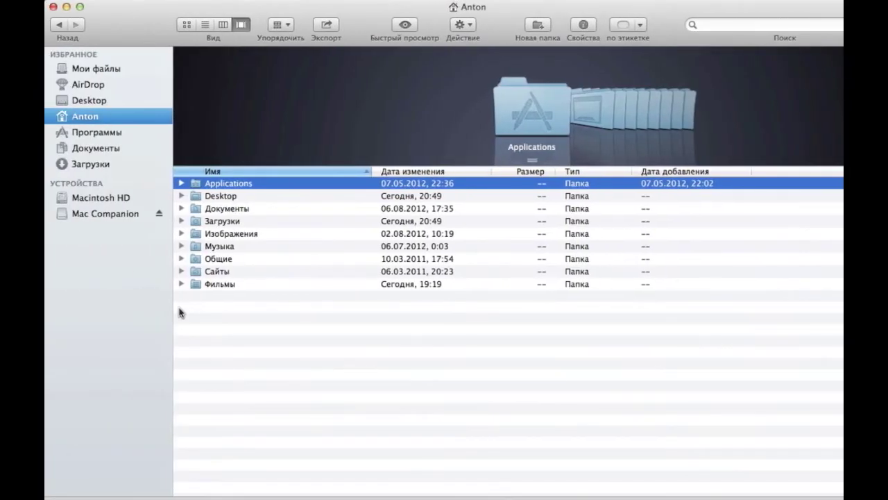
Browse in Finder to Фильмы › Motion Templates › Effects and review its effect folders.
double_click(227, 281)
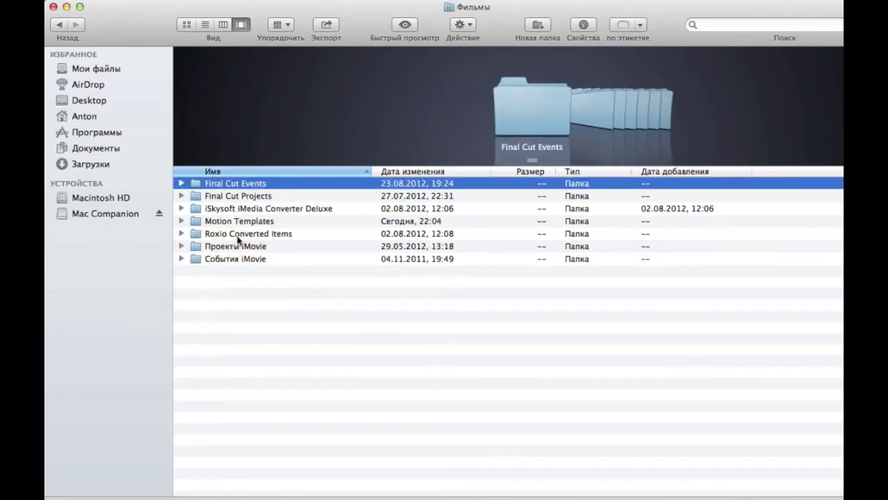
double_click(238, 222)
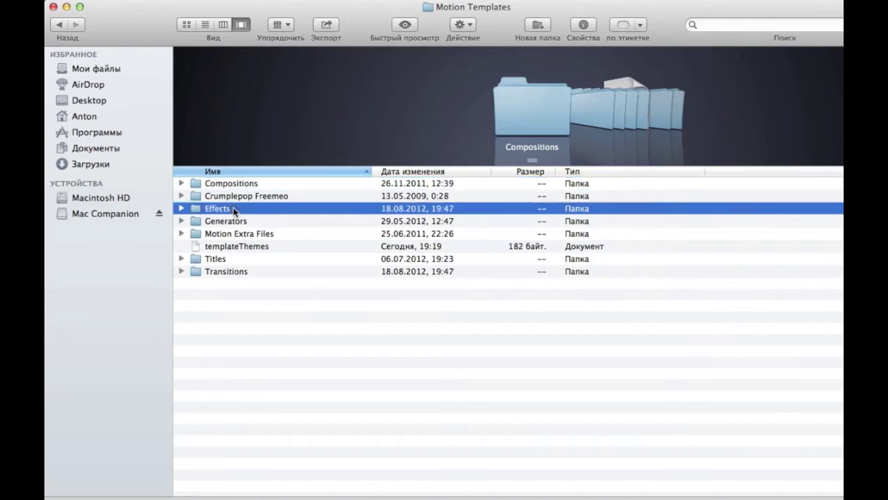
double_click(236, 209)
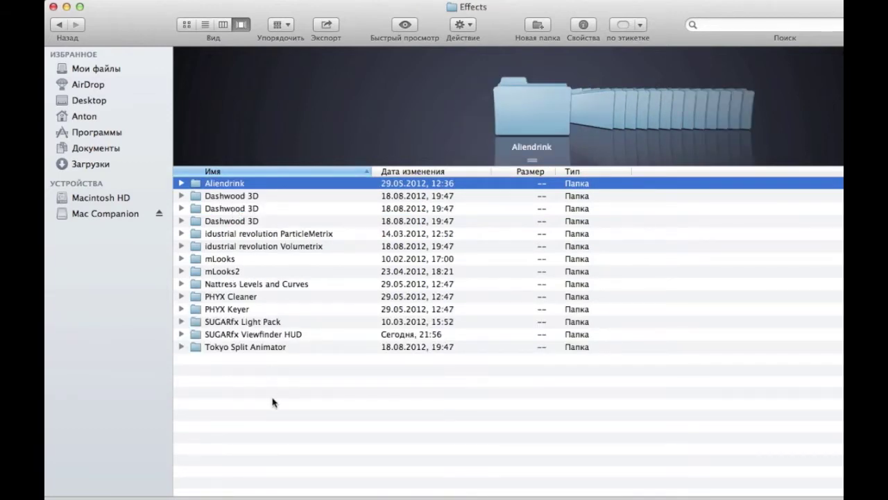
drag(274, 389, 277, 169)
click(330, 394)
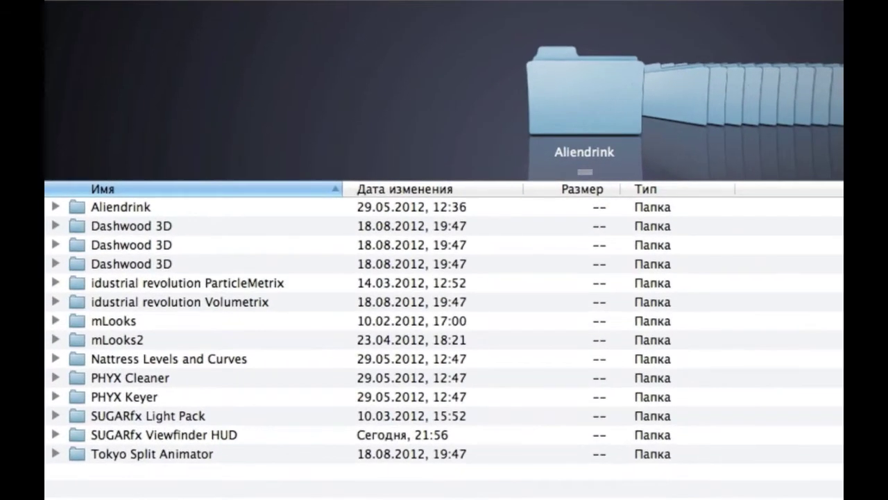
Expand Aliendrink to locate Hologram v1, then collapse the folder again.
click(56, 207)
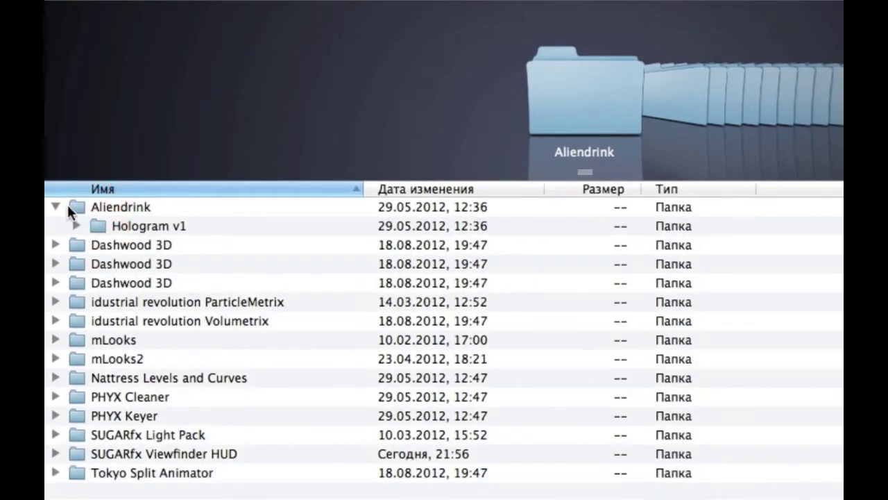
click(142, 228)
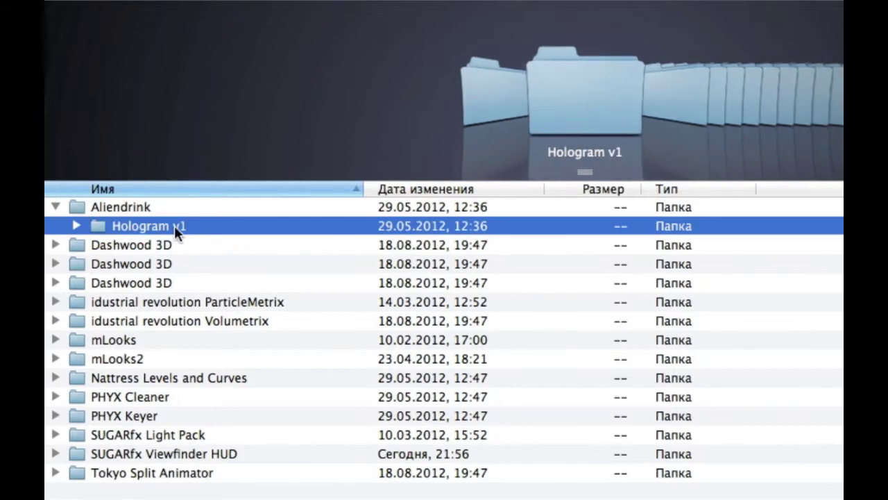
click(56, 207)
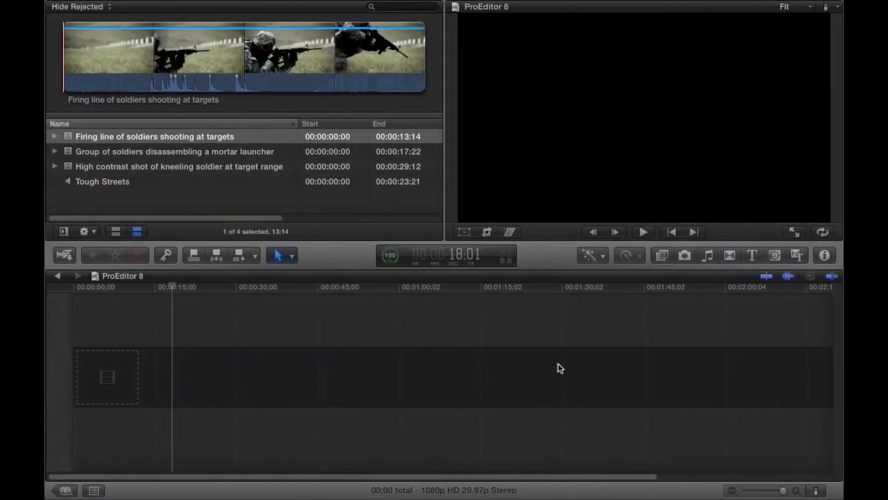
Show the Hologram v1 effect under the Aliendrink category in Final Cut Pro's Effects browser.
click(662, 256)
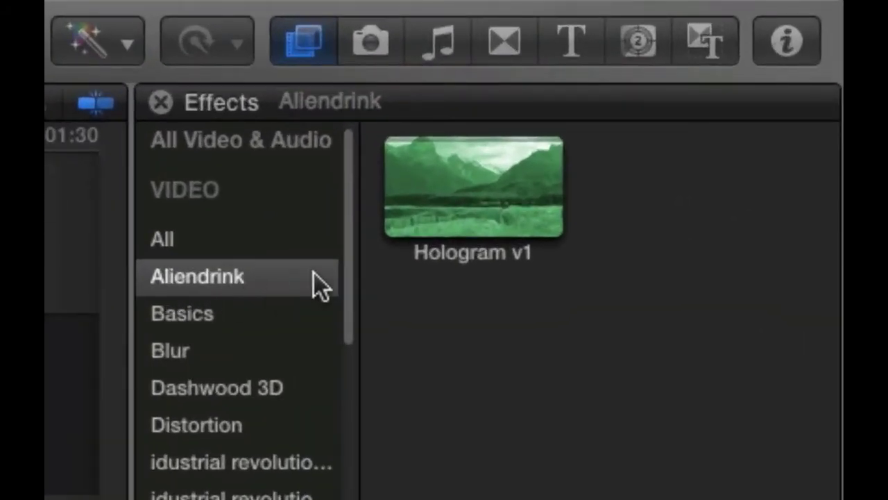
click(466, 193)
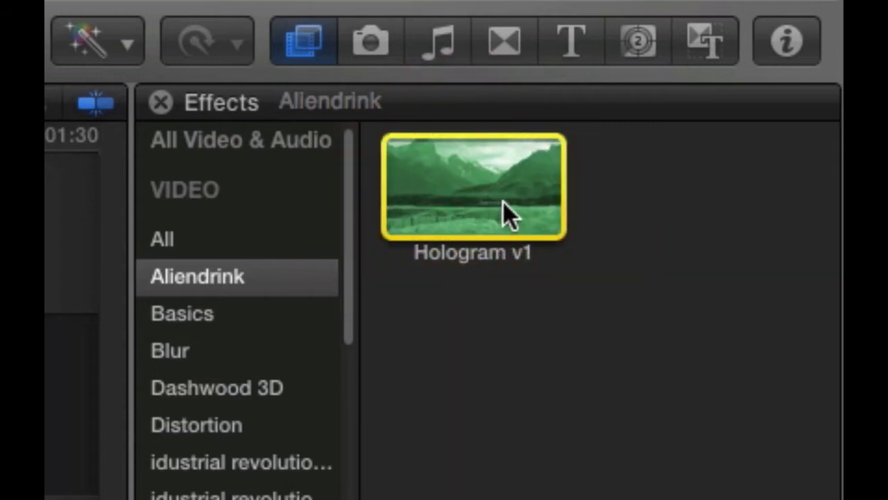
scroll(236, 313, down, 2)
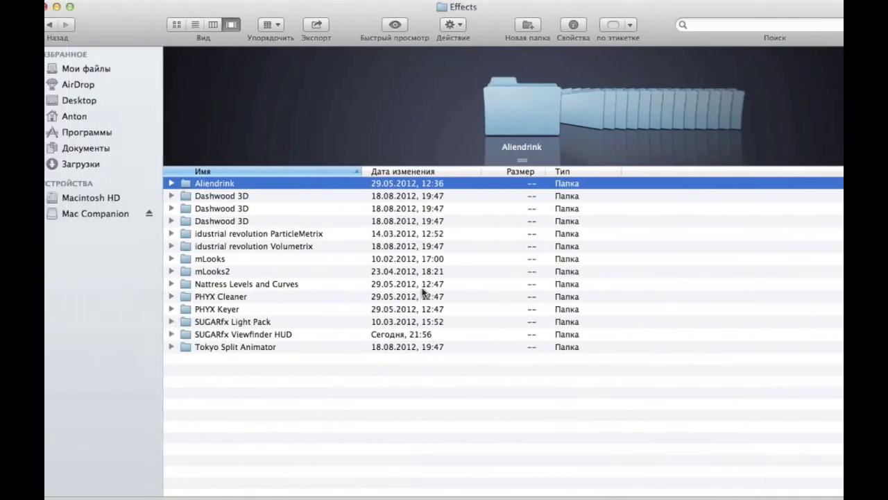
Check the Stereo3D Toolbox inside the Dashwood 3D folder, then collapse it and clear the selection.
click(197, 220)
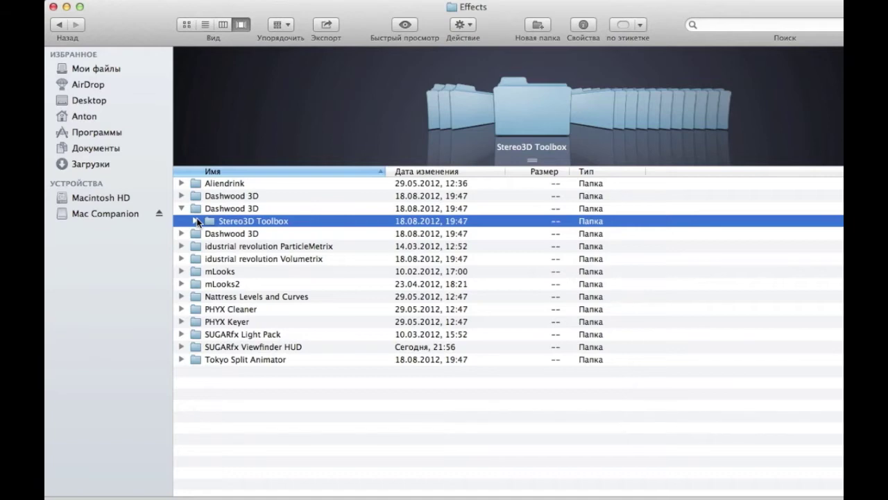
click(181, 208)
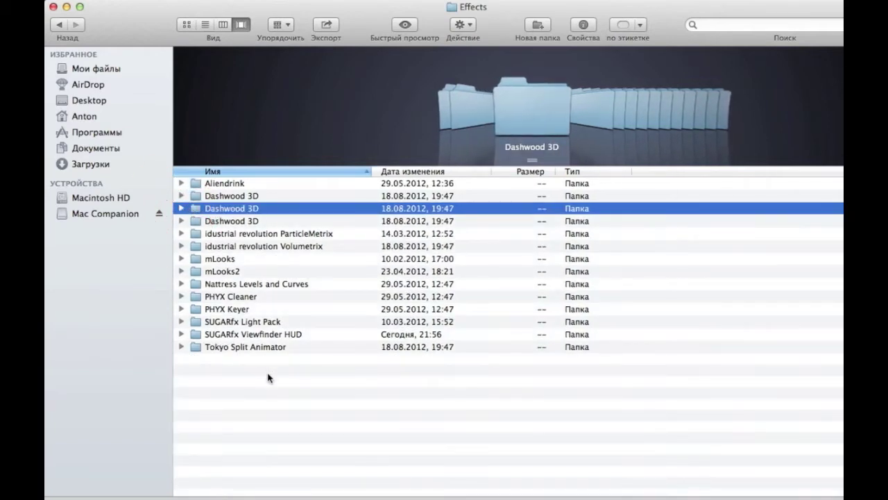
click(269, 376)
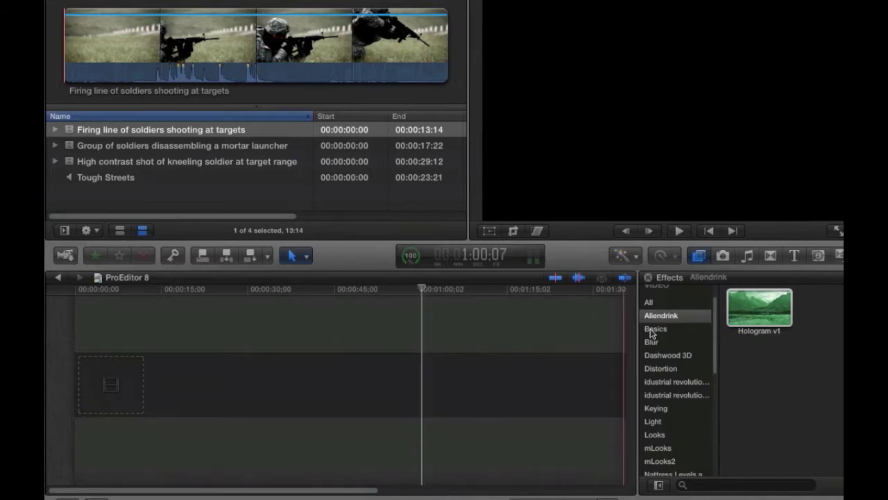
scroll(651, 333, down, 10)
scroll(651, 334, up, 15)
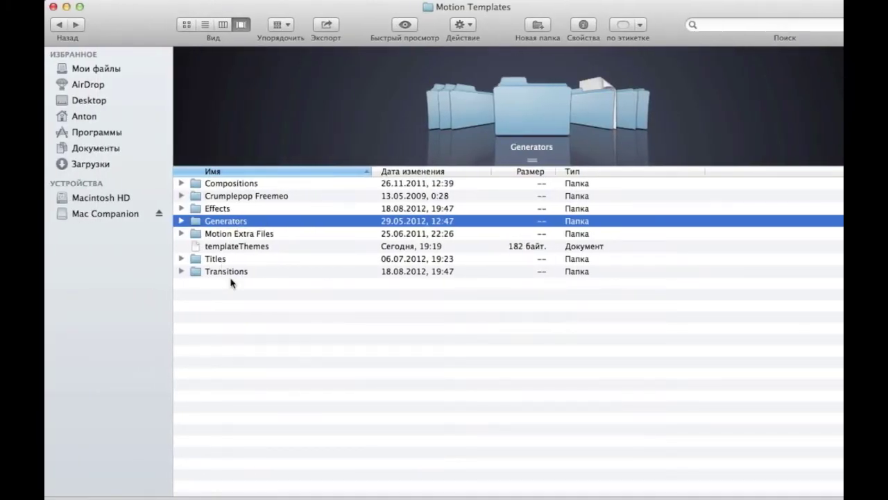
Expand Transitions and inspect its ParticleMetrix, SUGARfx and Pan and Zoom subfolders.
click(181, 271)
click(222, 284)
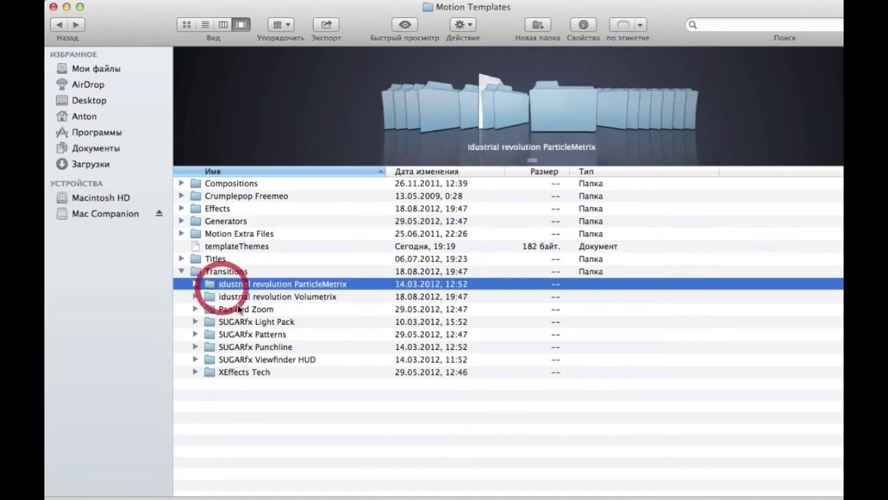
click(244, 321)
click(257, 346)
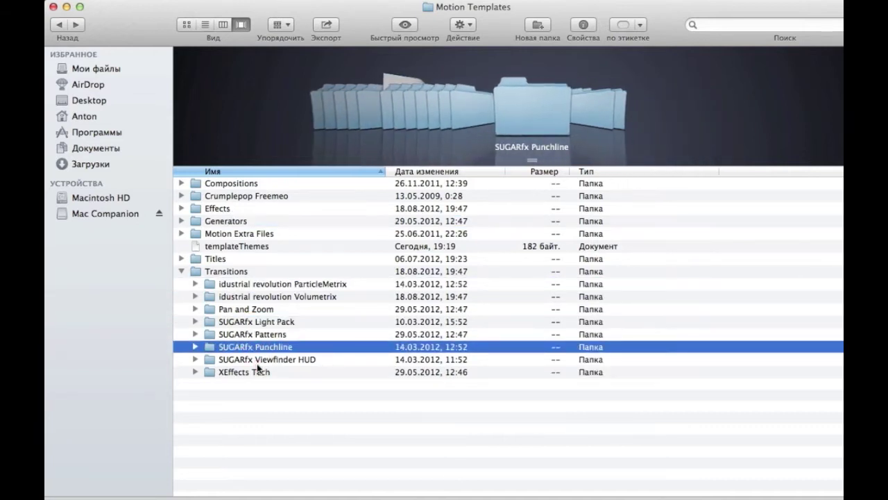
click(257, 361)
click(258, 310)
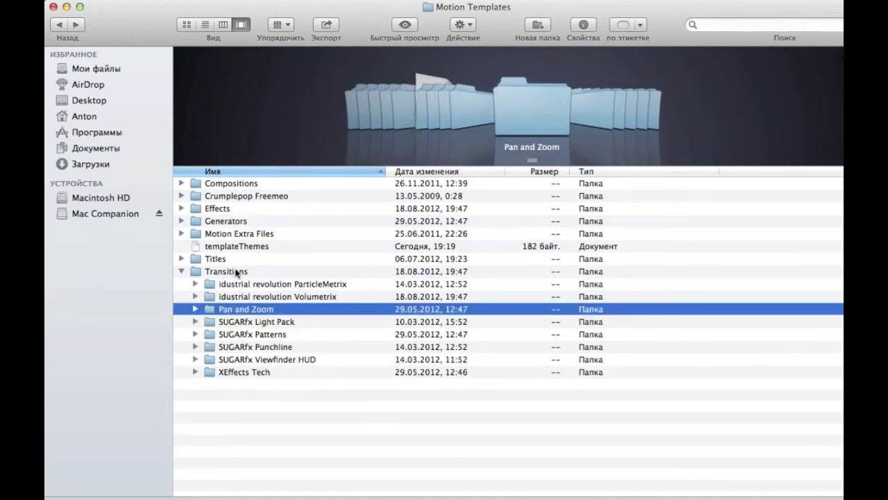
click(262, 359)
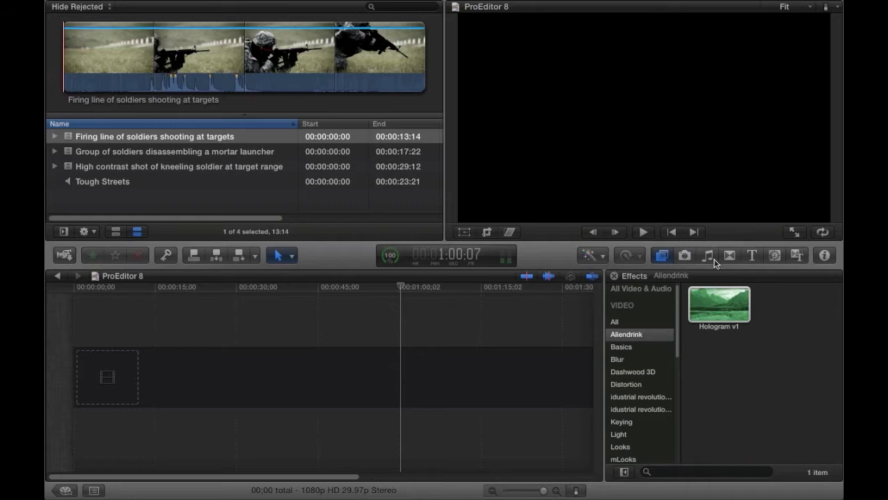
Uncheck Background render in Final Cut Pro's Playback preferences and close the Preferences window.
click(399, 299)
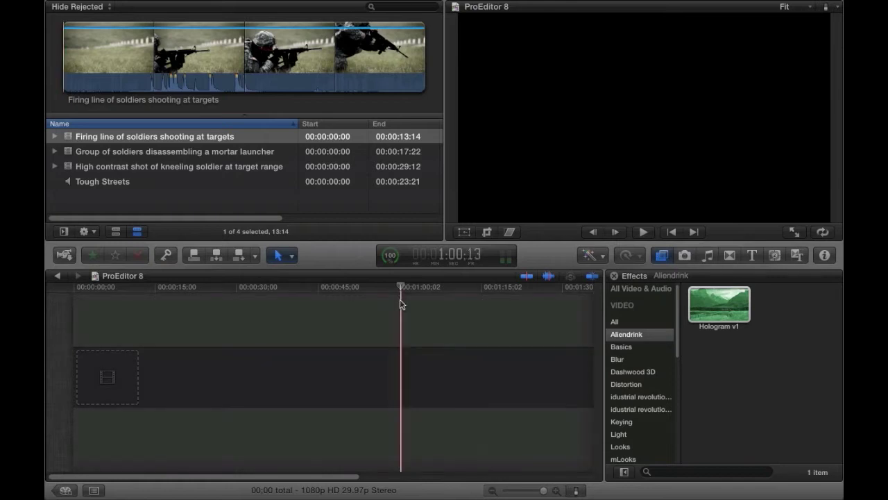
mouse_move(73, 5)
click(111, 6)
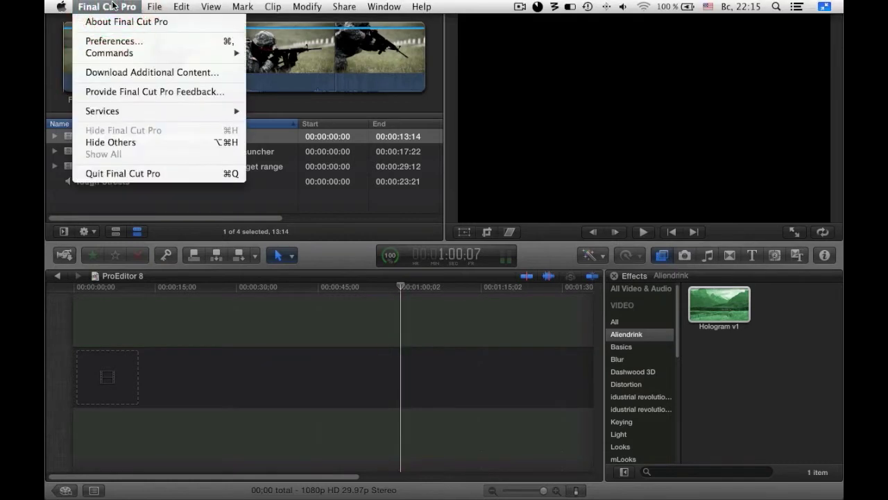
click(112, 40)
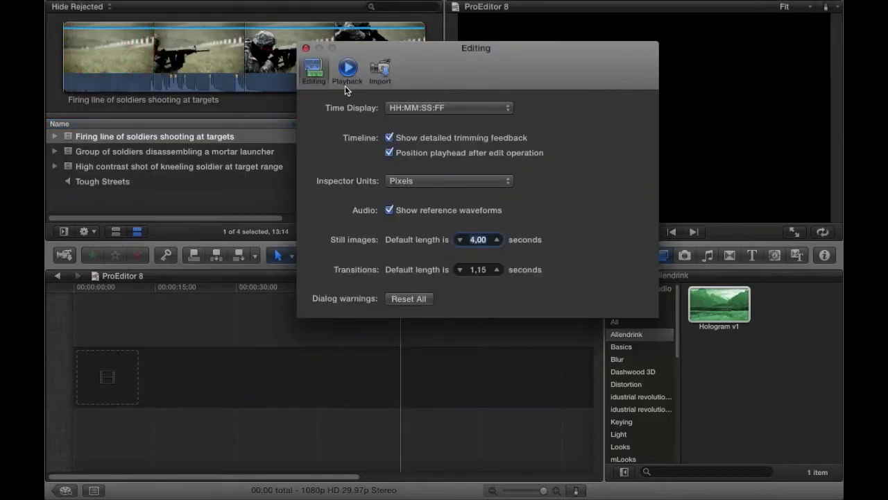
click(350, 82)
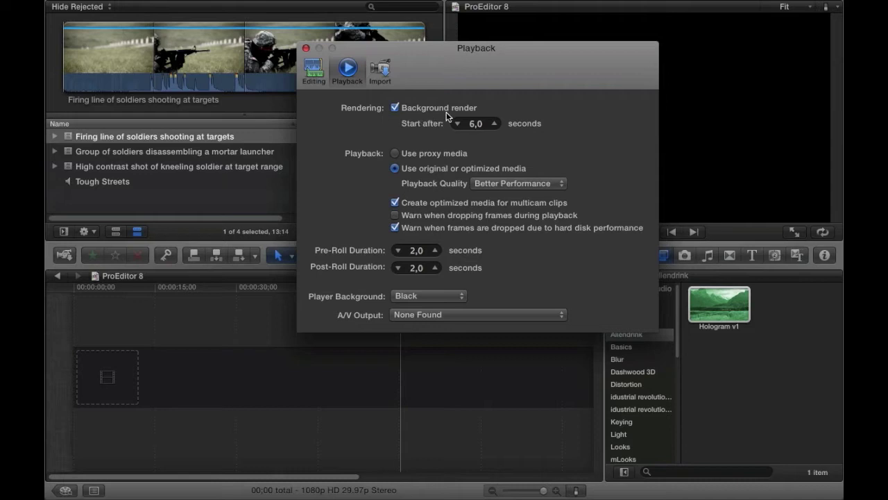
click(393, 109)
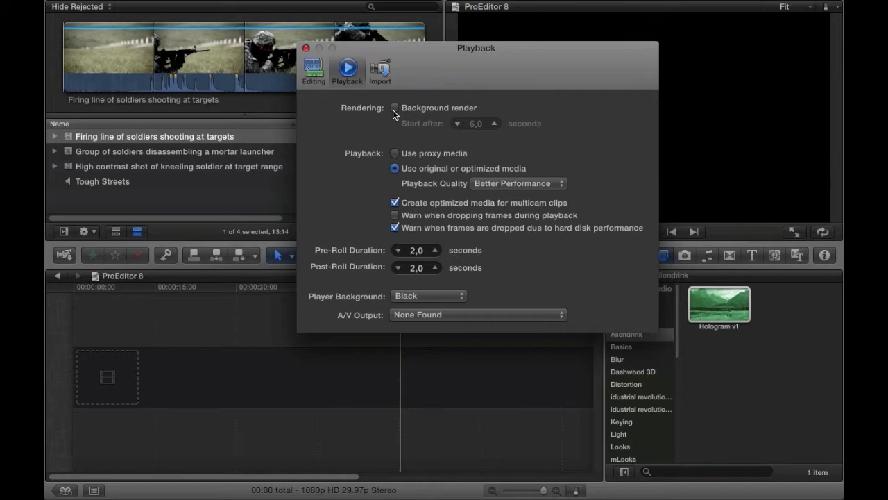
click(305, 48)
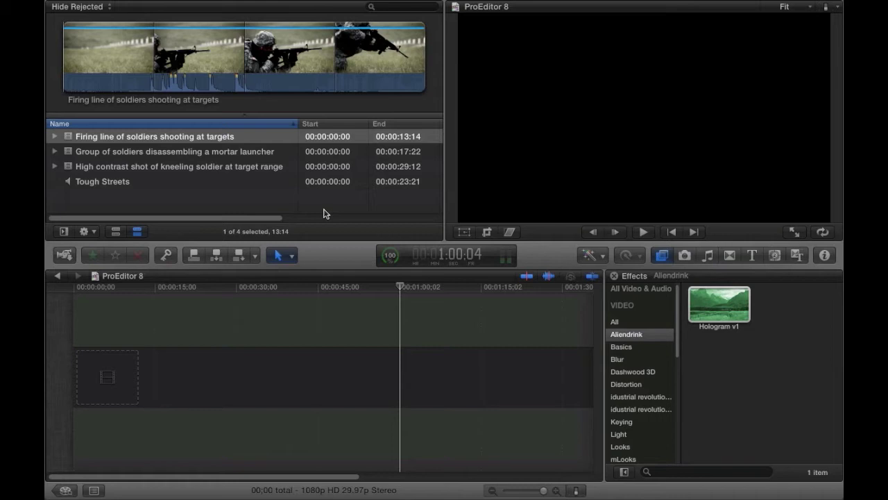
Tag the first three video clips with the new keyword war.
shift+click(294, 170)
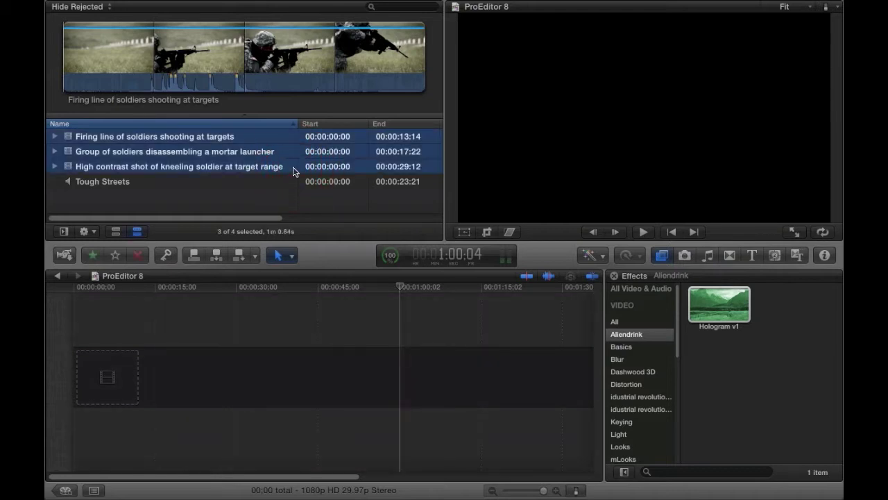
click(172, 256)
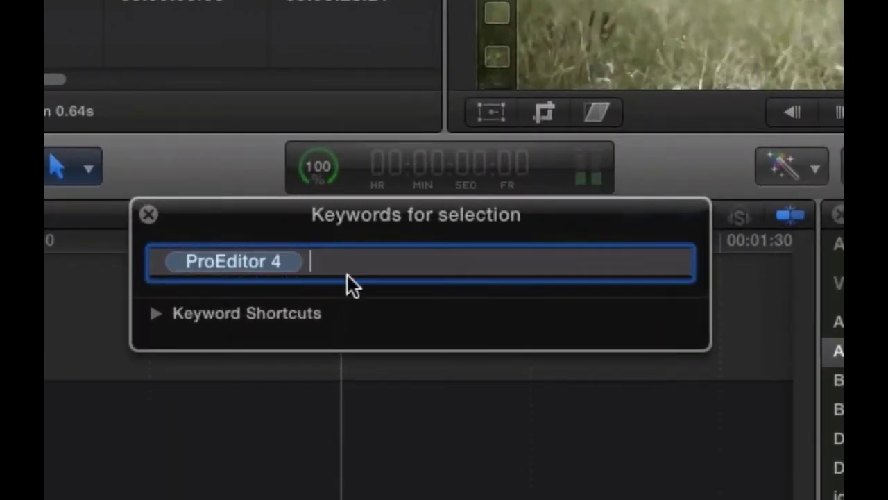
text(war)
key(Return)
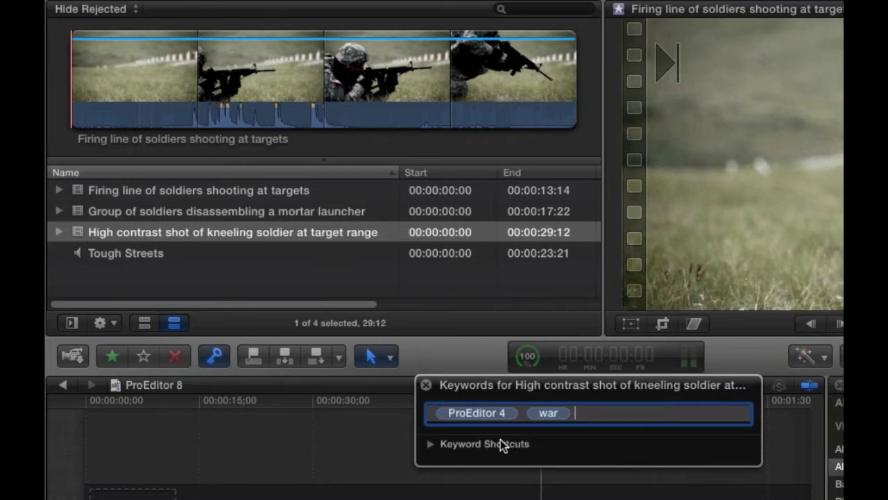
Remove war from the first keyword shortcut slot in the Keyword Editor.
click(432, 444)
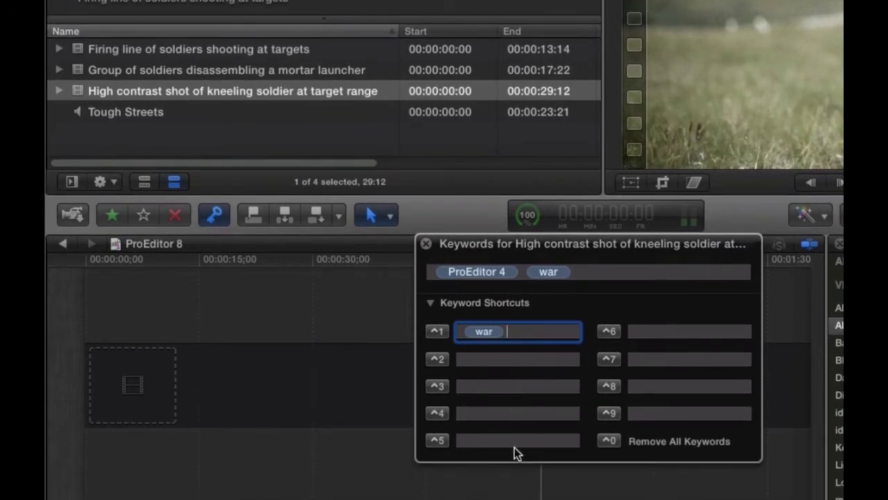
click(513, 444)
click(532, 331)
key(BackSpace)
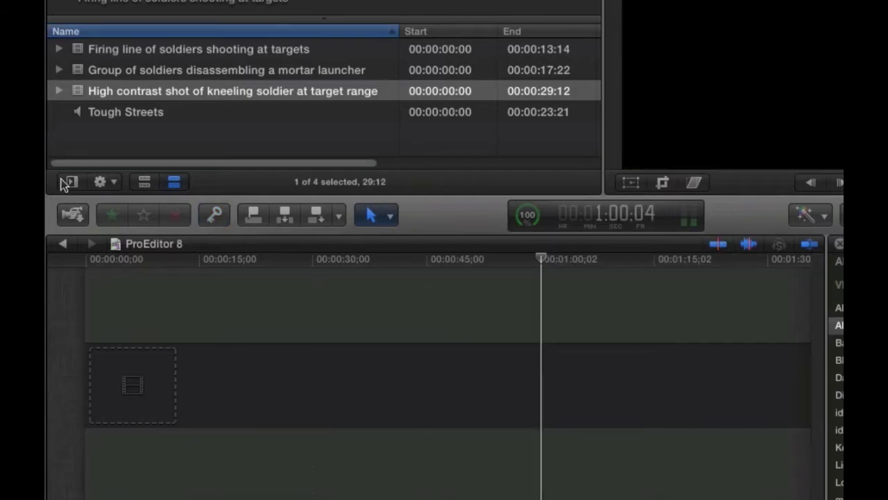
Show the Event Library and list the war keyword collection's three soldier clips.
click(67, 183)
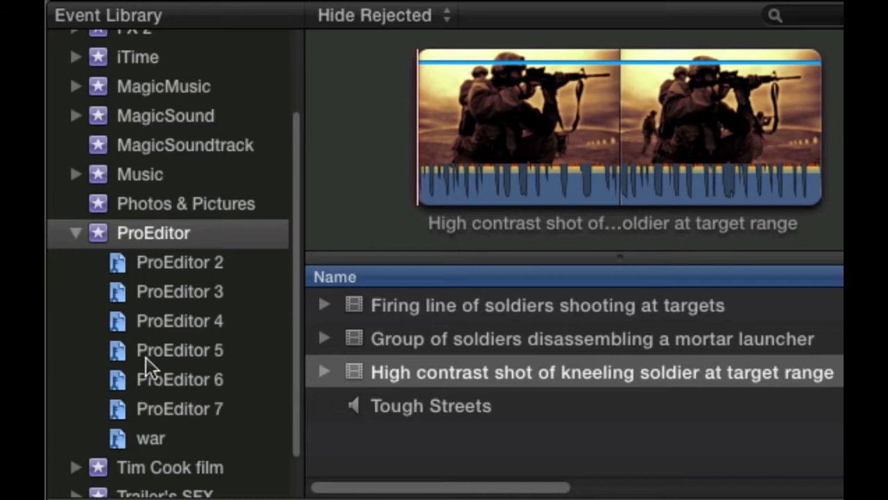
click(154, 439)
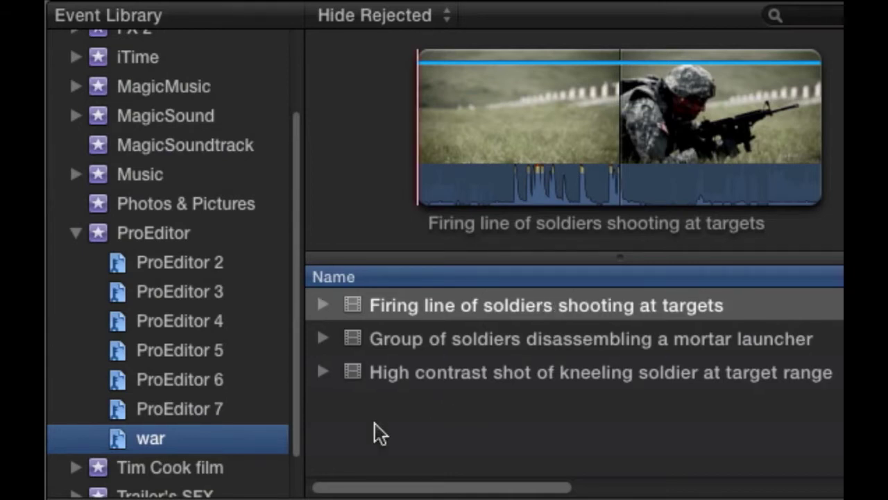
right_click(187, 239)
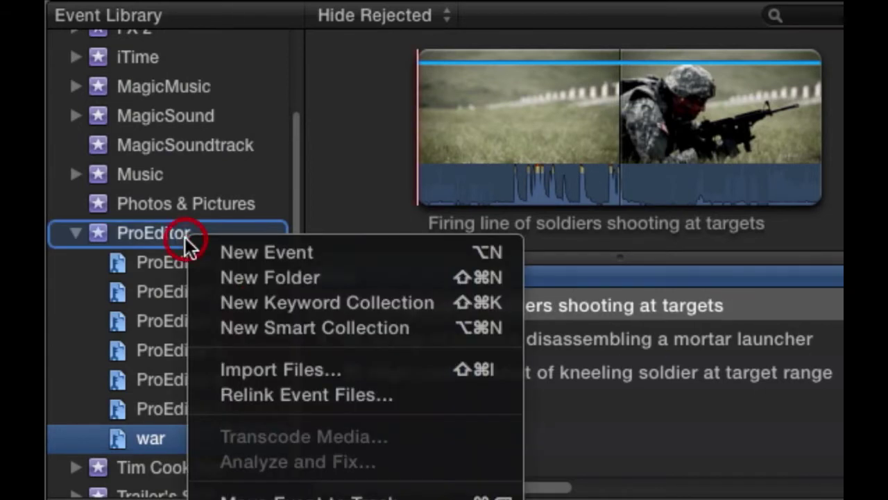
Create a smart collection named Video under ProEditor filtering Media Type Video With Audio.
click(272, 329)
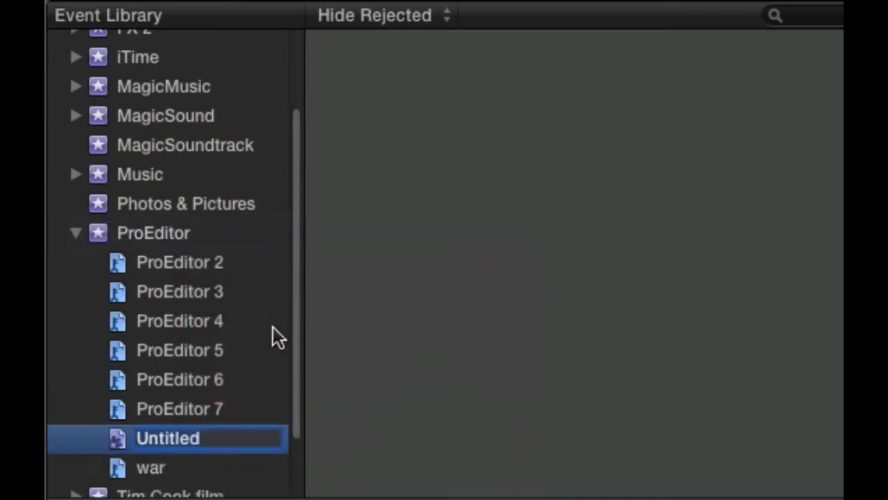
key(BackSpace)
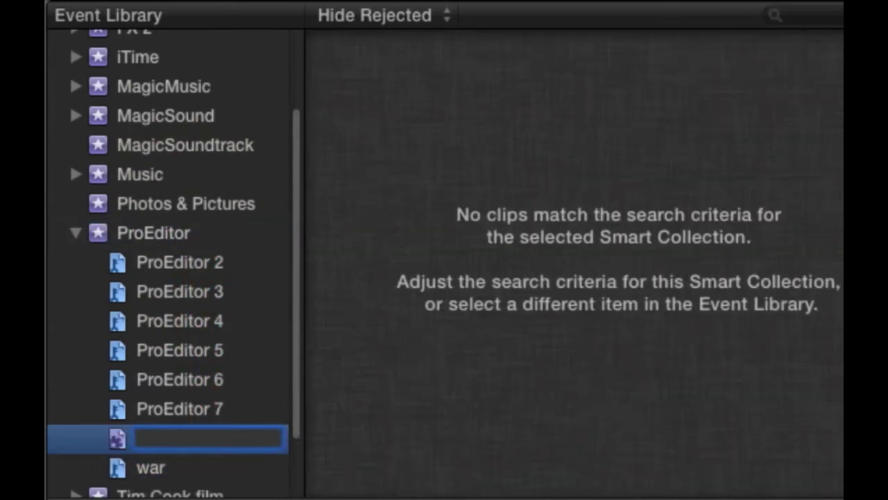
text(Video)
key(Return)
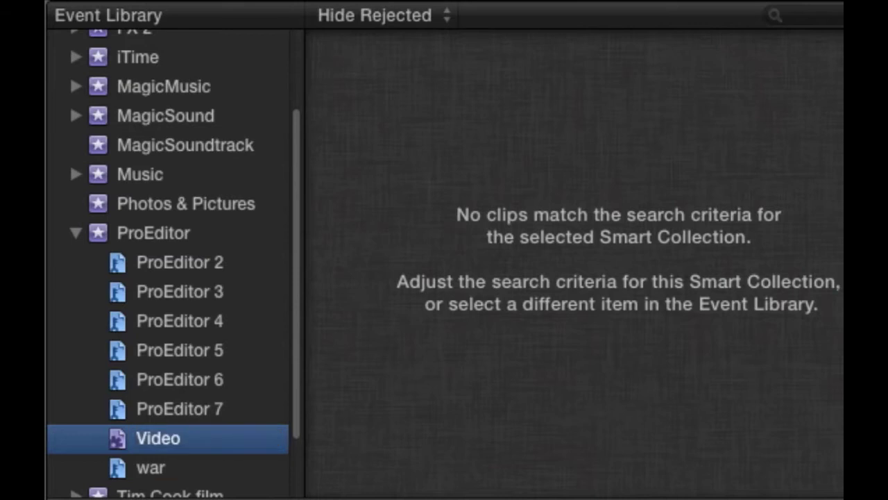
double_click(171, 437)
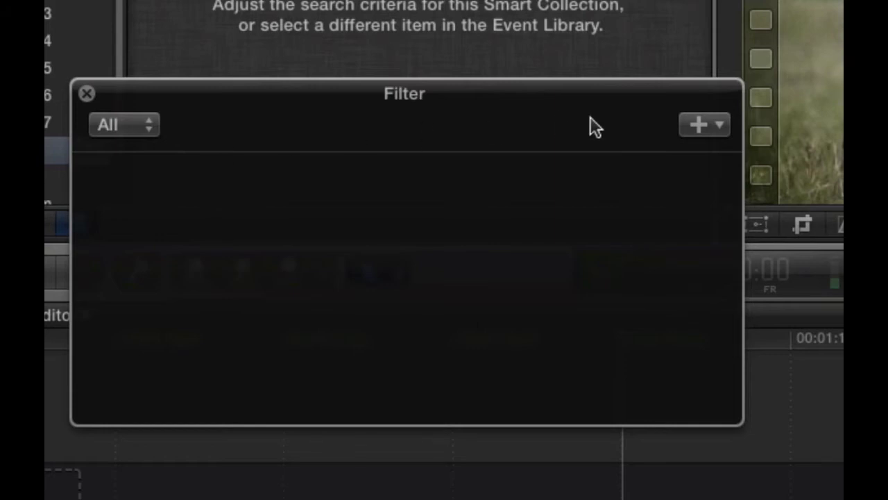
click(719, 126)
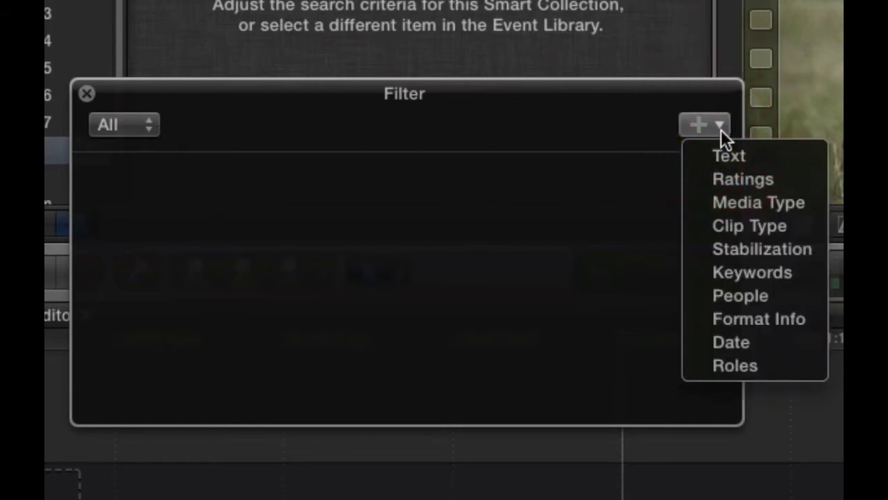
click(734, 202)
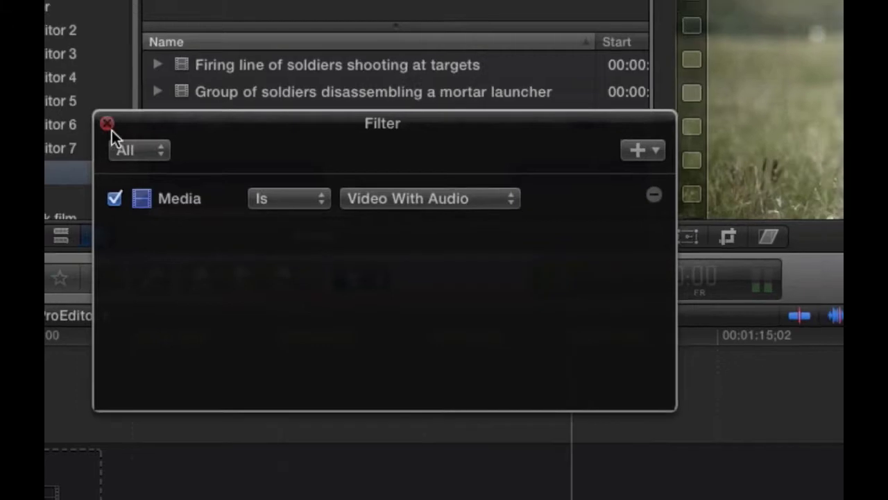
click(86, 93)
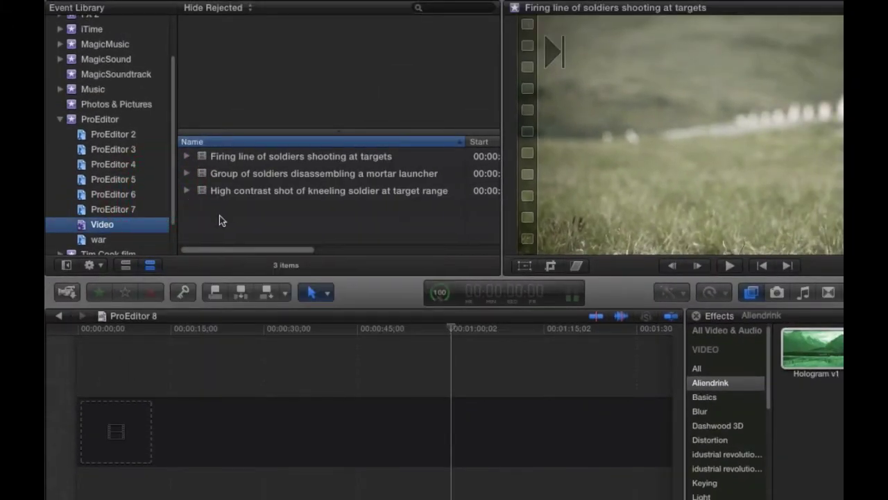
Briefly show Rejected clips, switch back to Hide Rejected, and hide the Event Library sidebar.
click(220, 221)
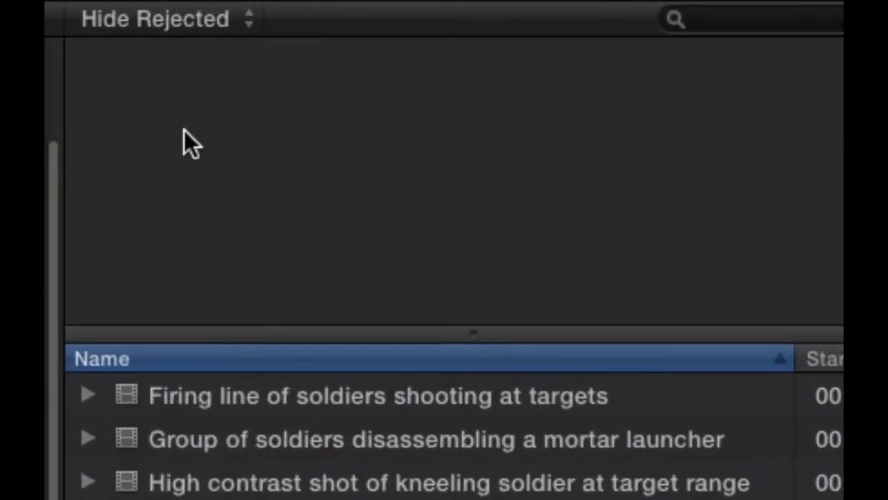
click(220, 33)
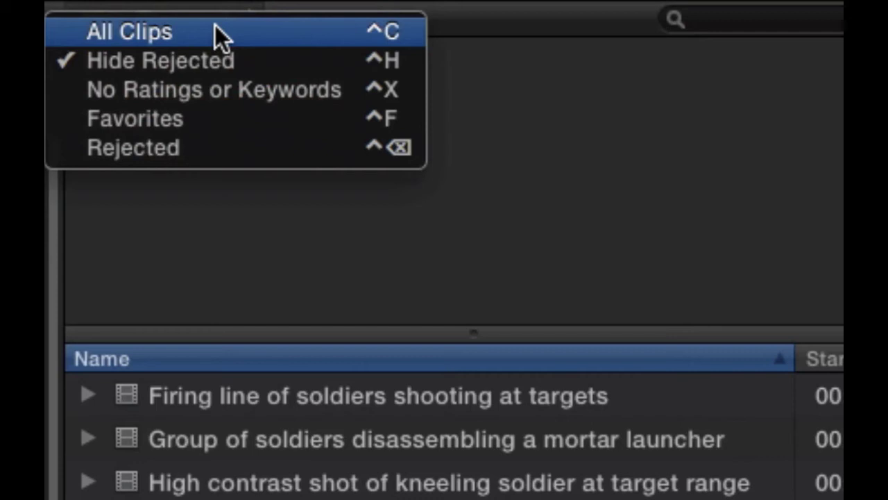
click(202, 142)
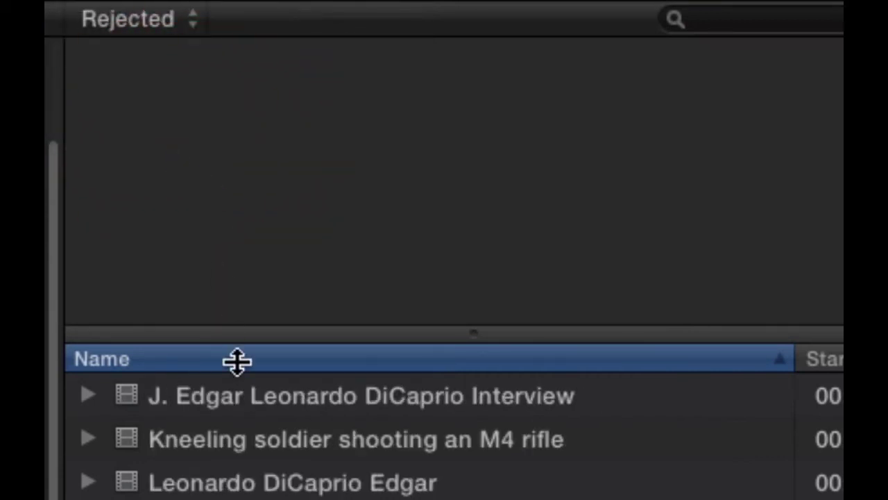
click(150, 28)
click(150, 49)
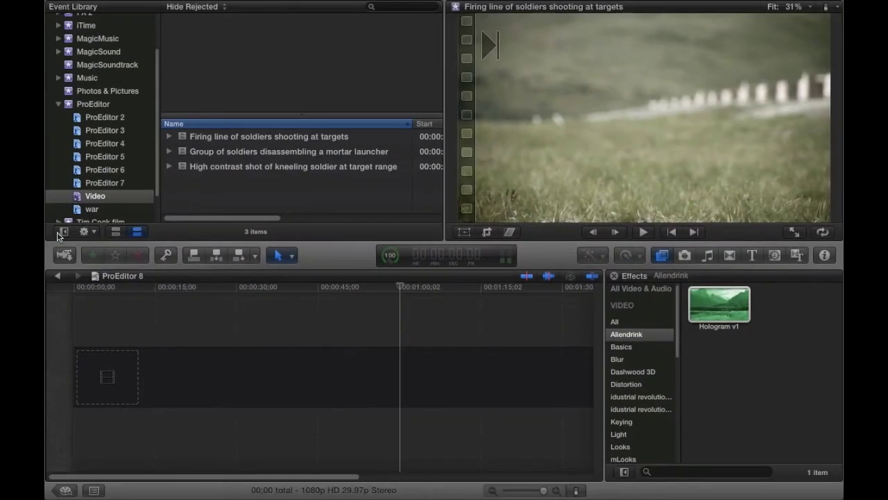
click(61, 233)
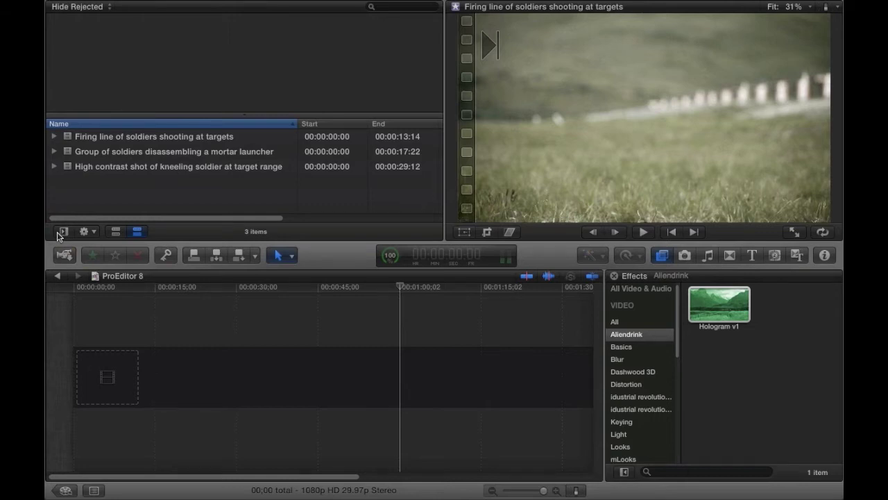
click(207, 179)
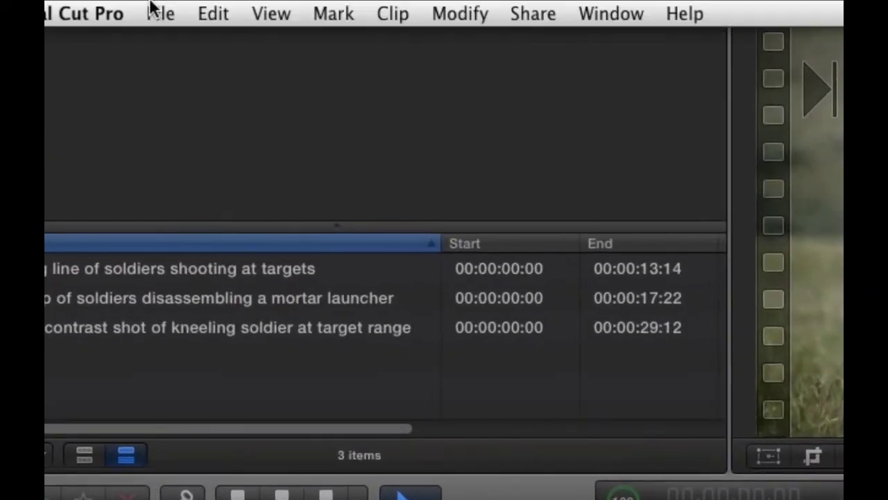
Create a new empty compound clip named 'Clip' from the File menu.
click(153, 5)
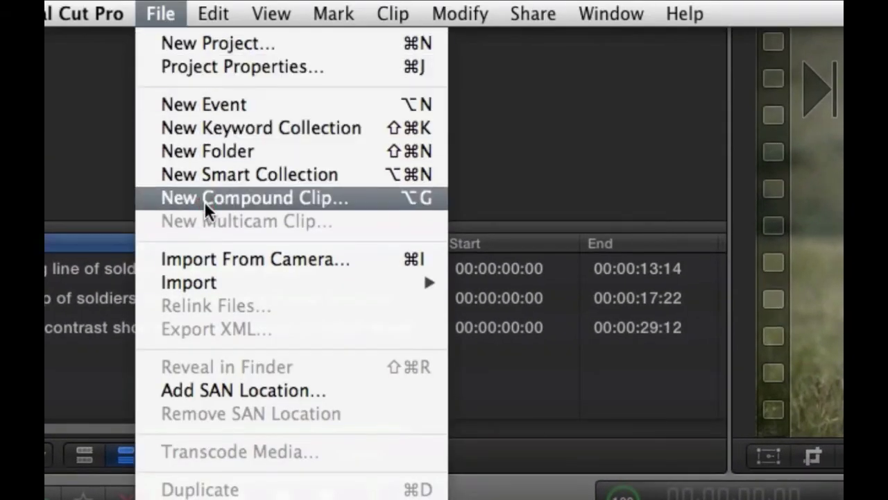
click(204, 201)
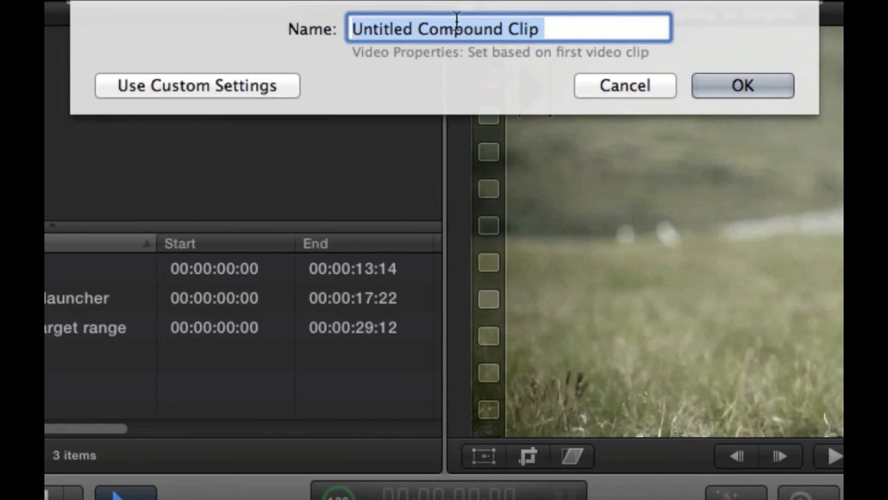
click(507, 28)
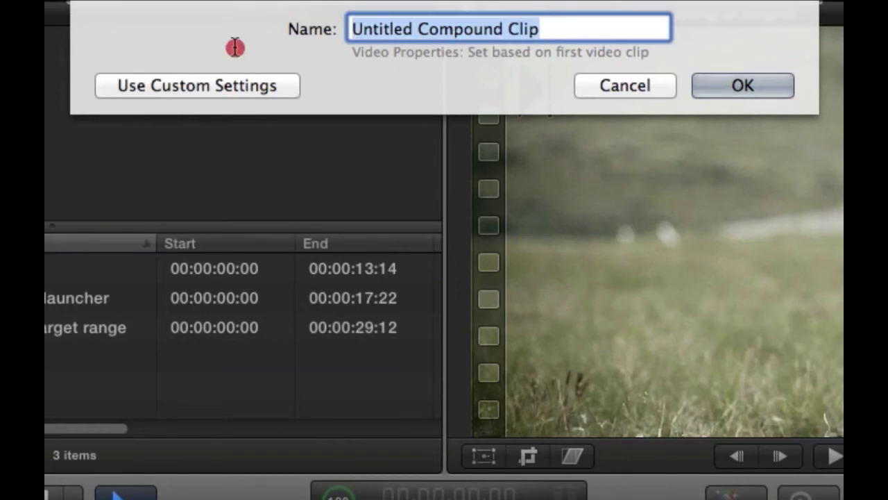
click(437, 28)
drag(504, 28, 302, 33)
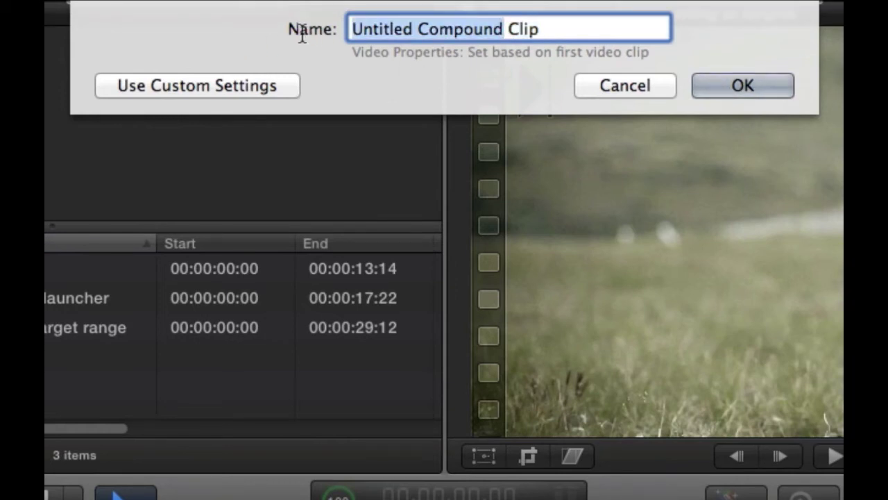
key(BackSpace)
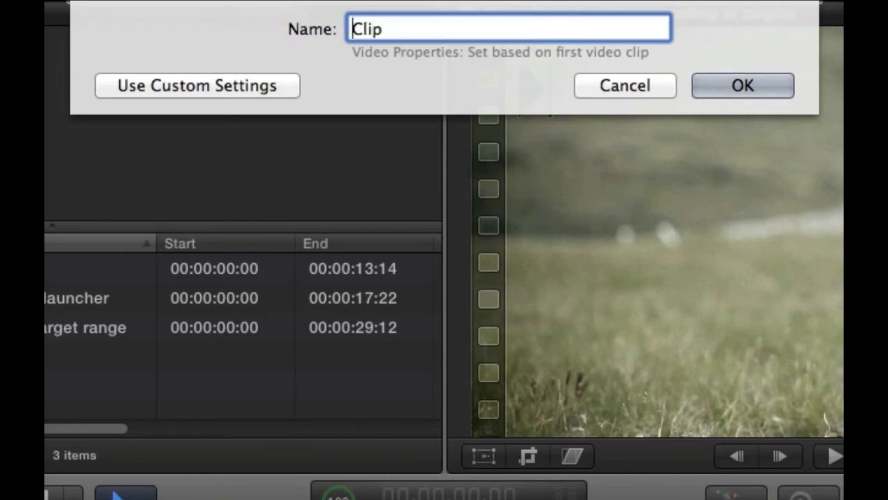
click(759, 89)
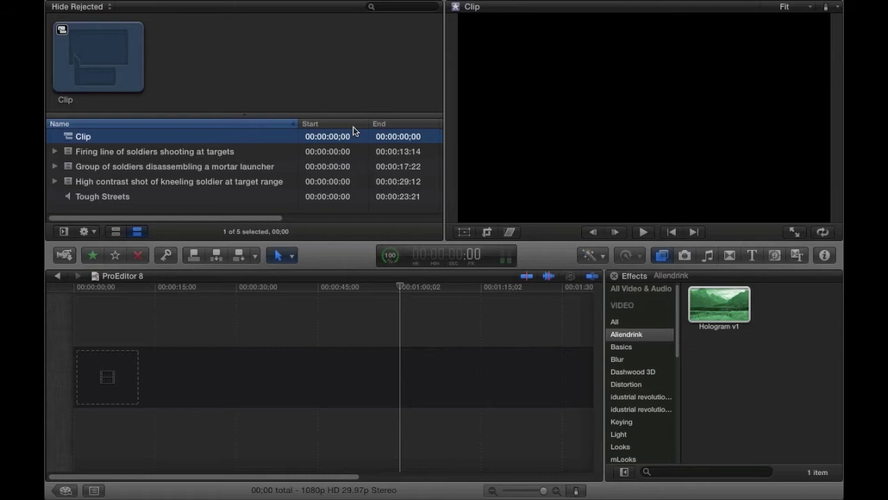
Open the Clip compound clip in the timeline and add the Firing line of soldiers clip.
click(141, 77)
double_click(118, 73)
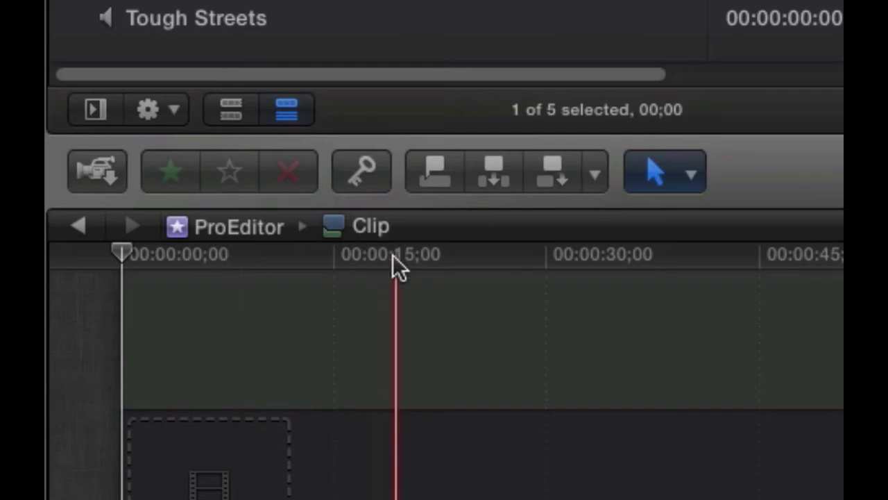
click(273, 21)
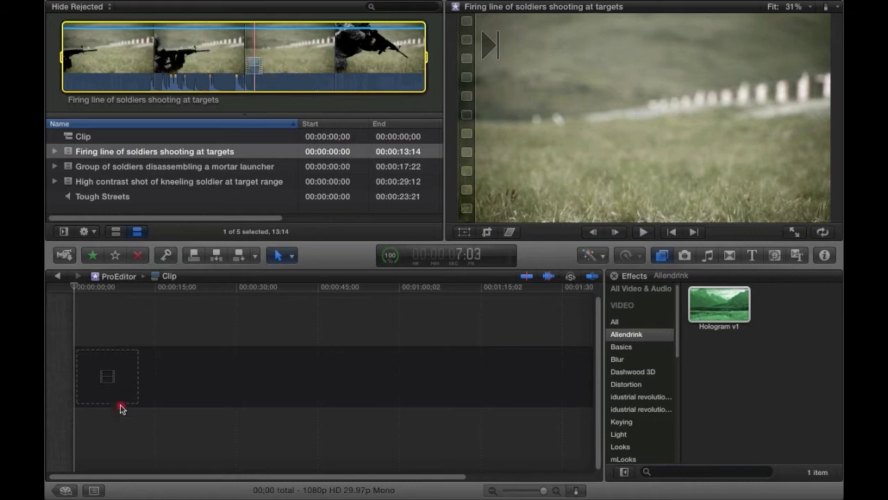
drag(120, 409, 112, 395)
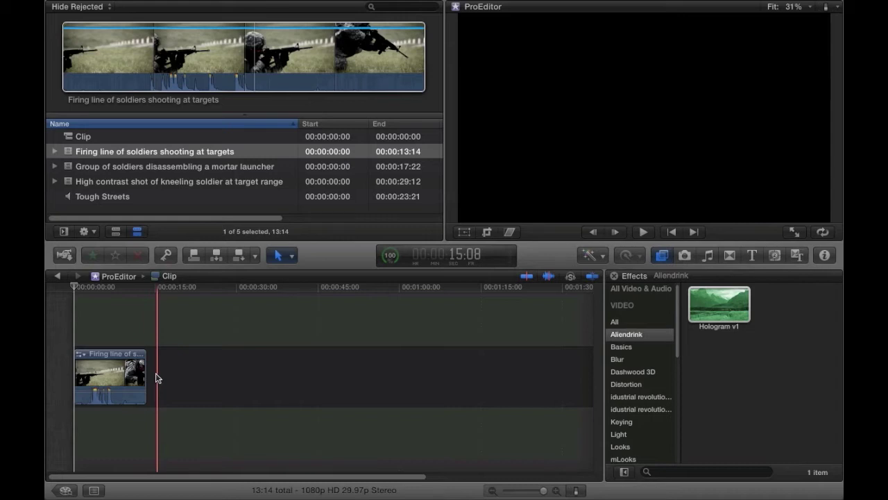
Select and remove the Firing line clip from inside the compound clip Clip's timeline.
scroll(156, 378, right, 5)
scroll(157, 378, right, 3)
scroll(156, 378, left, 7)
scroll(155, 377, left, 1)
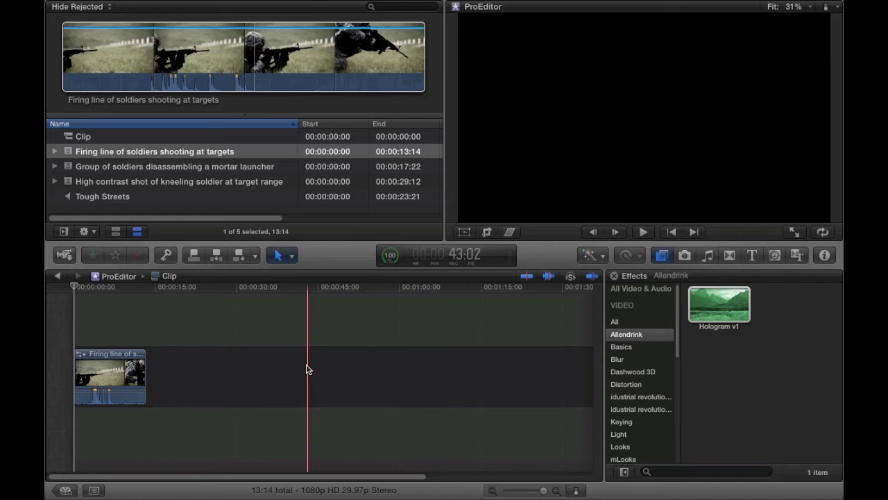
drag(287, 358, 72, 417)
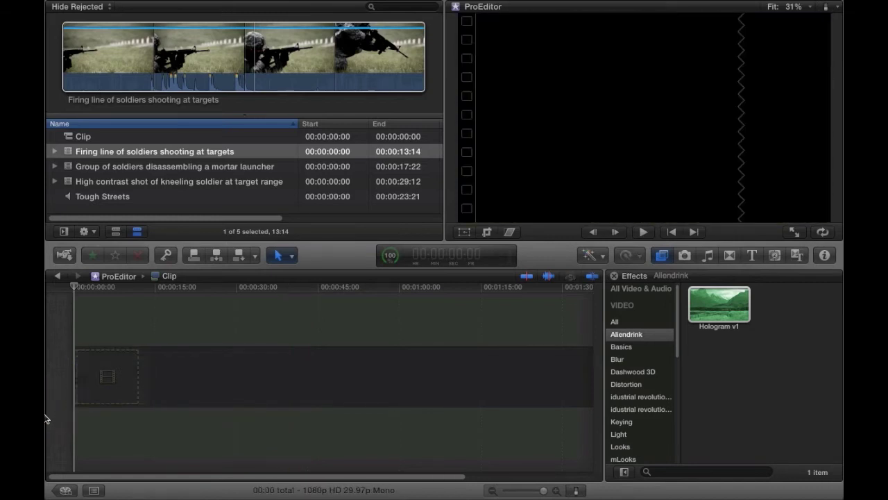
Go back to the ProEditor 8 timeline and choose to delete the empty compound clip Clip.
click(58, 275)
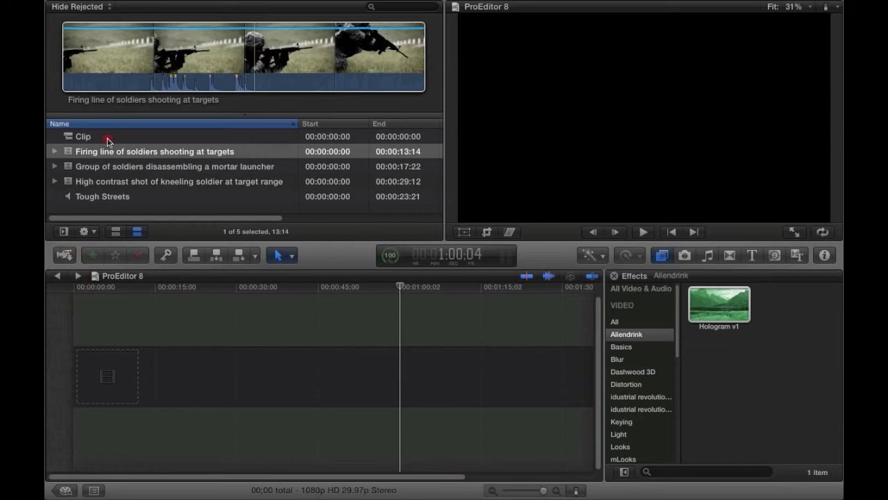
right_click(107, 139)
click(161, 257)
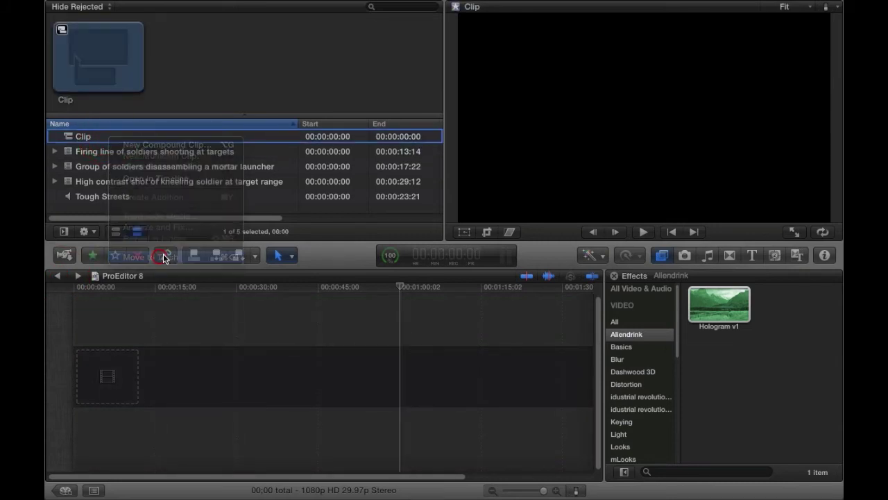
Confirm permanently deleting the empty compound clip Clip.
click(533, 176)
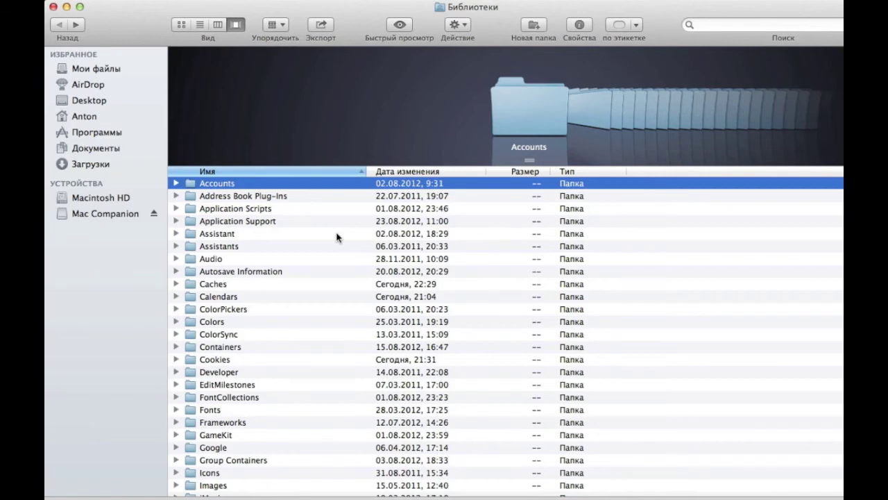
In Library's Preferences folder, select com.apple.FinalCut.plist and com.apple.FinalCut.LSSharedFileList.plist.
scroll(337, 237, down, 5)
scroll(337, 235, down, 5)
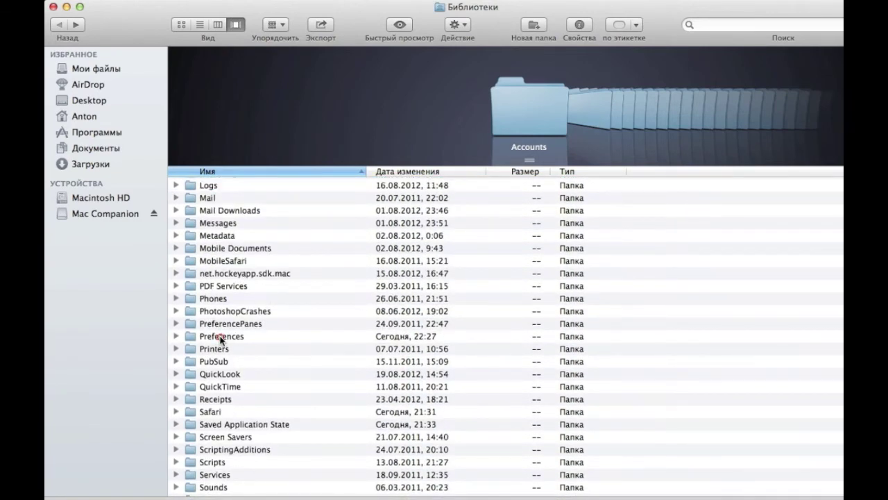
double_click(218, 336)
click(286, 258)
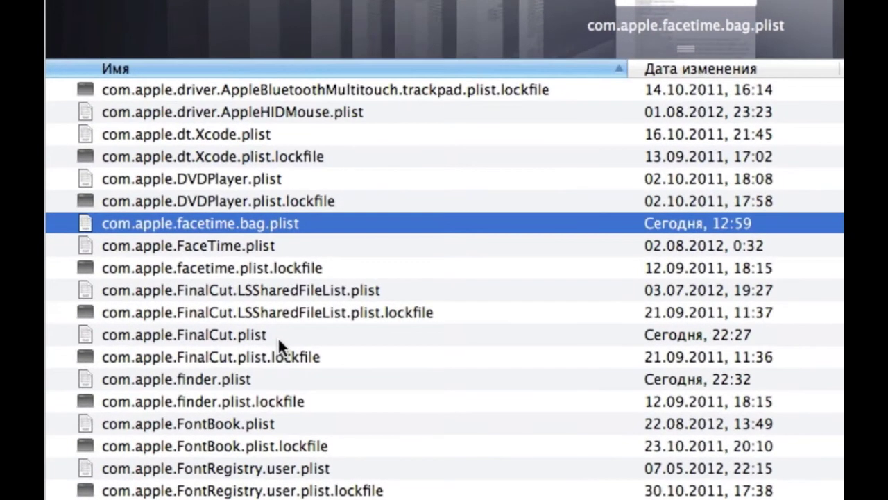
click(300, 322)
super+click(308, 291)
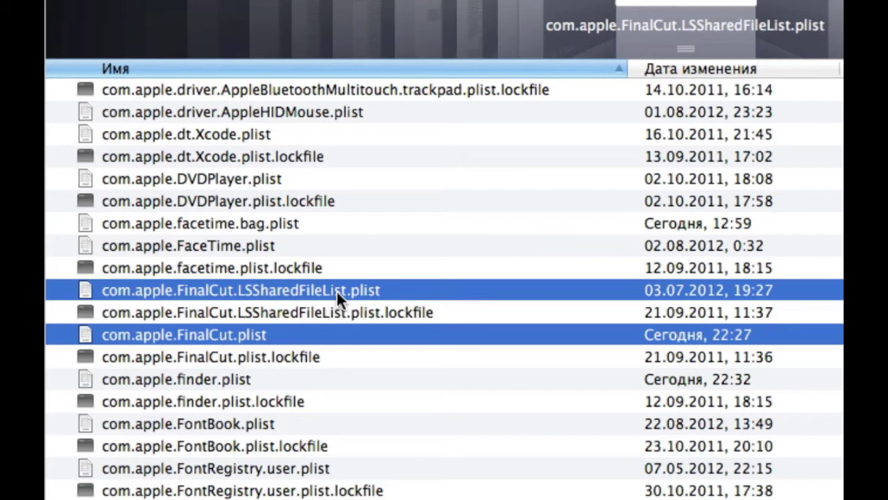
click(338, 225)
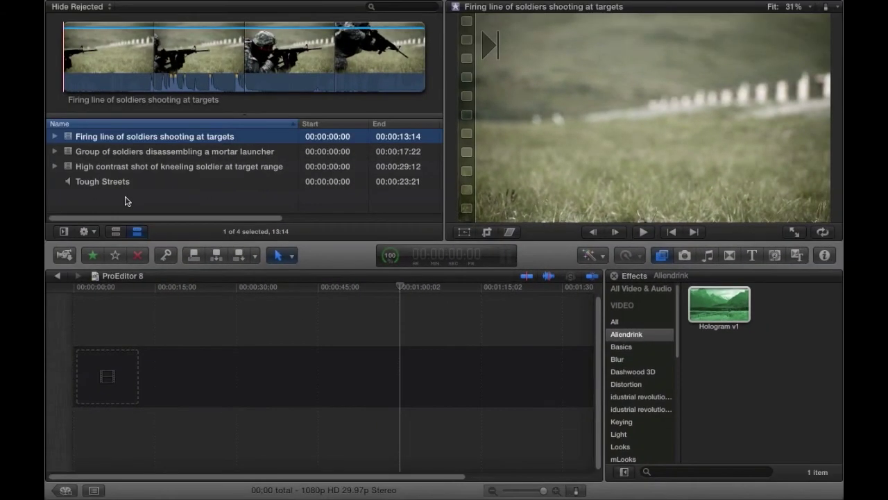
Show the Event Library listing the ProEditor event, then review the File menu without choosing anything.
click(62, 231)
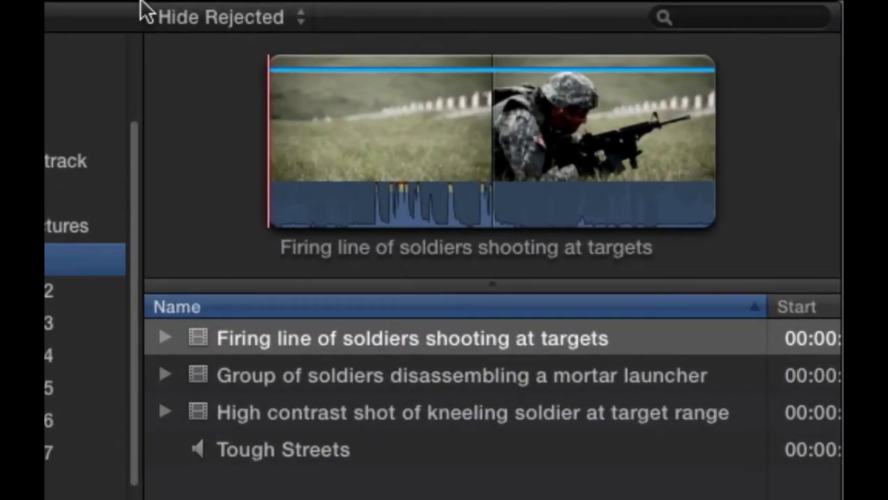
click(152, 5)
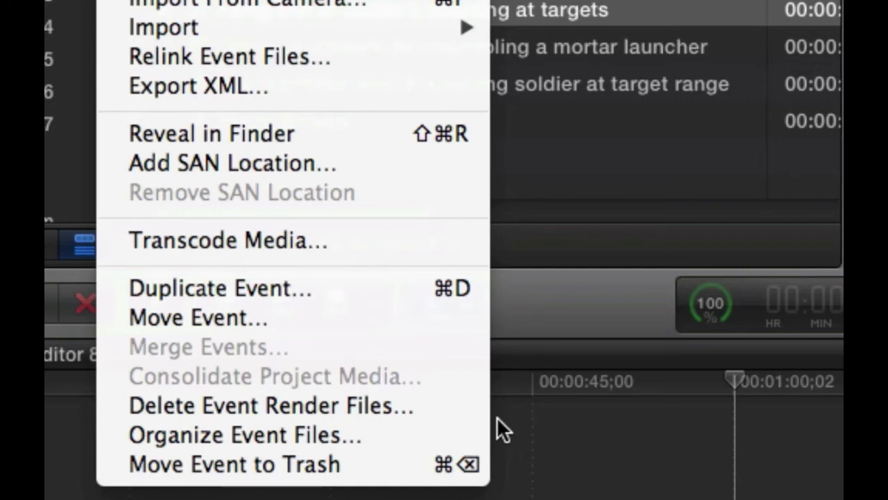
click(497, 418)
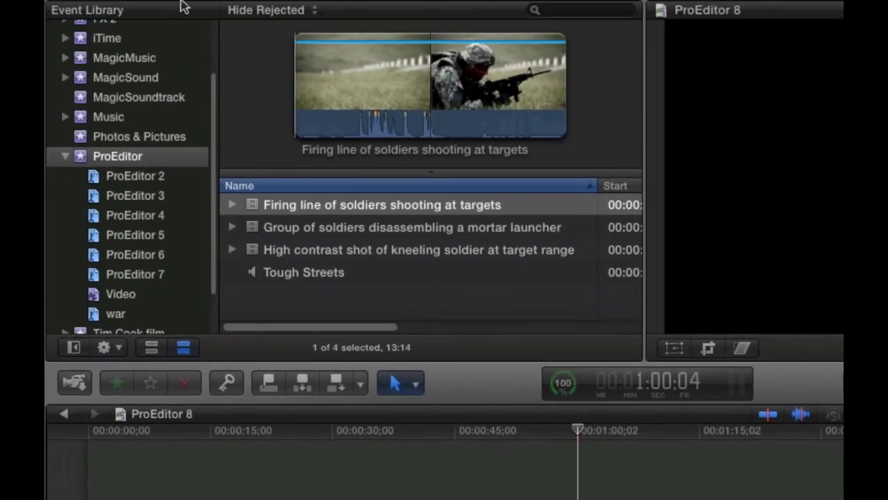
Review the File > Import > Files options, then place the ProEditor 8 playhead at 52:25.
click(210, 10)
mouse_move(284, 217)
click(531, 219)
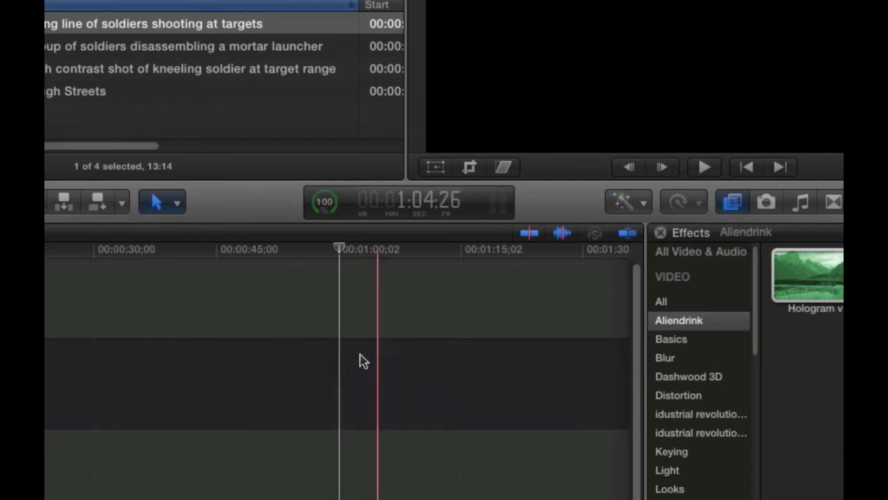
click(297, 338)
click(280, 250)
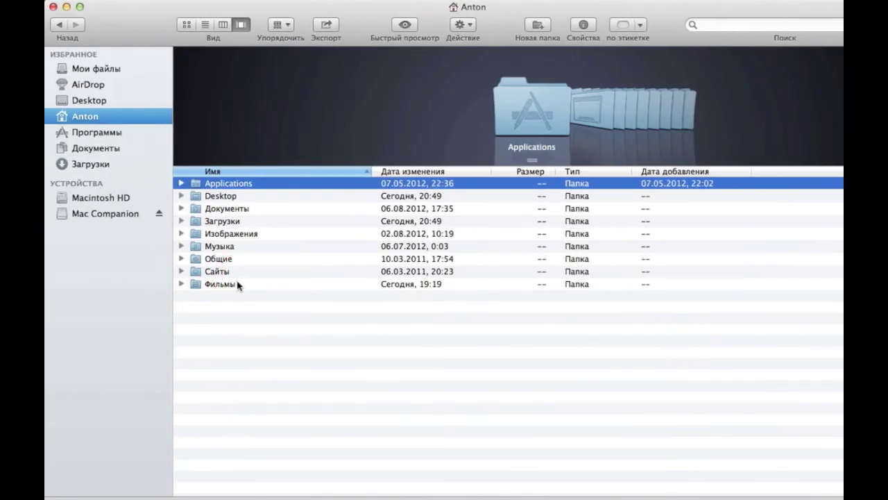
Copy the Final Cut Events and Final Cut Projects folders from Фильмы onto the ProEditor Drive.
double_click(238, 283)
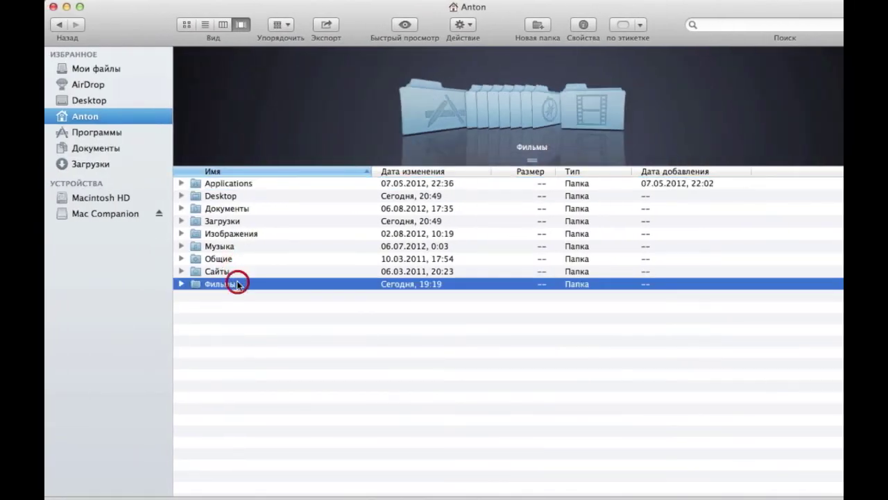
click(259, 192)
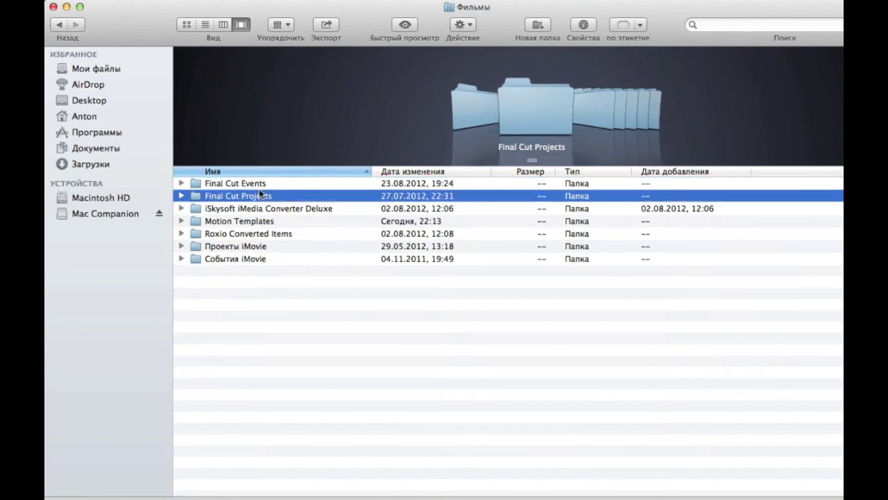
shift+click(263, 185)
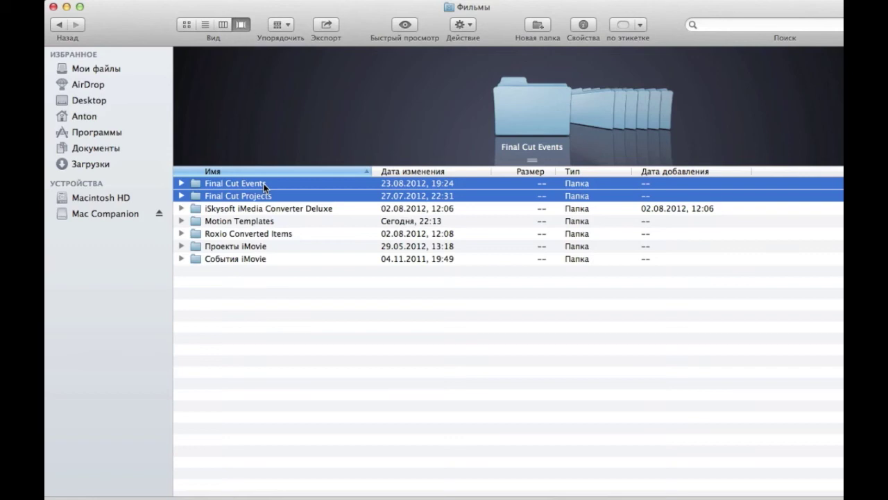
drag(264, 183, 89, 310)
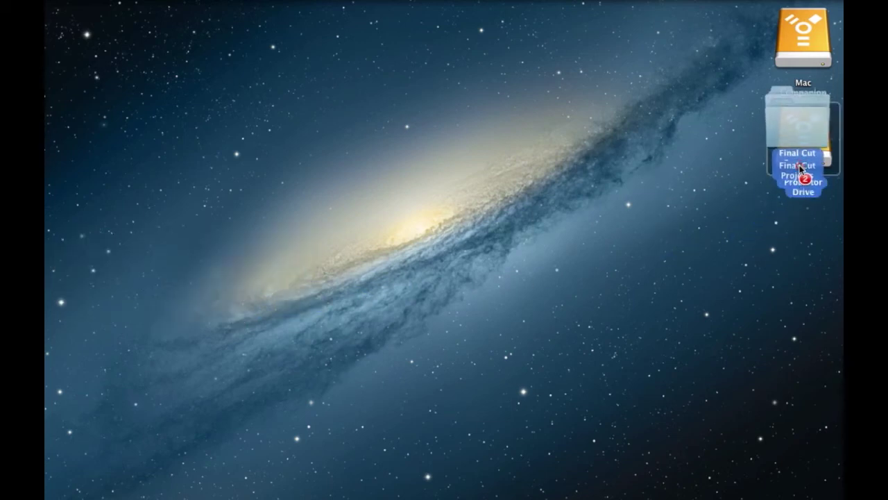
drag(88, 310, 801, 169)
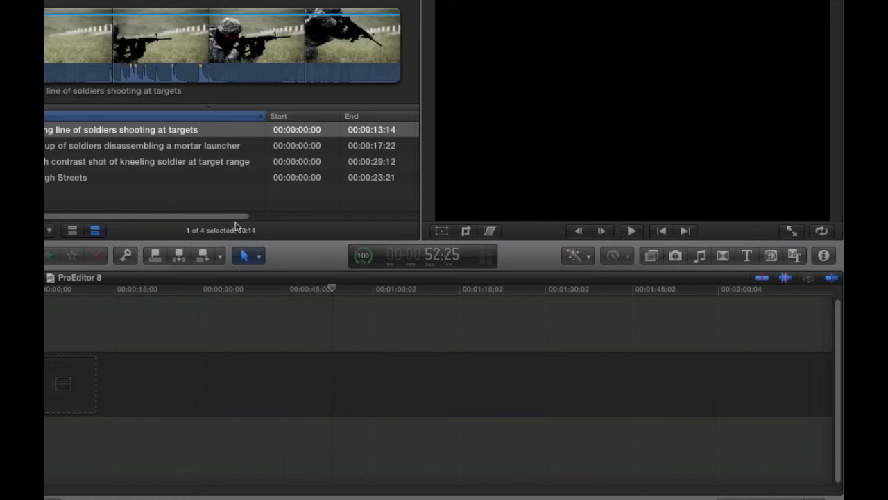
Reveal the clip's media in Finder and rename it 'Firing line of soldiers shooting at targets 1.mp4'.
key(super+shift+r)
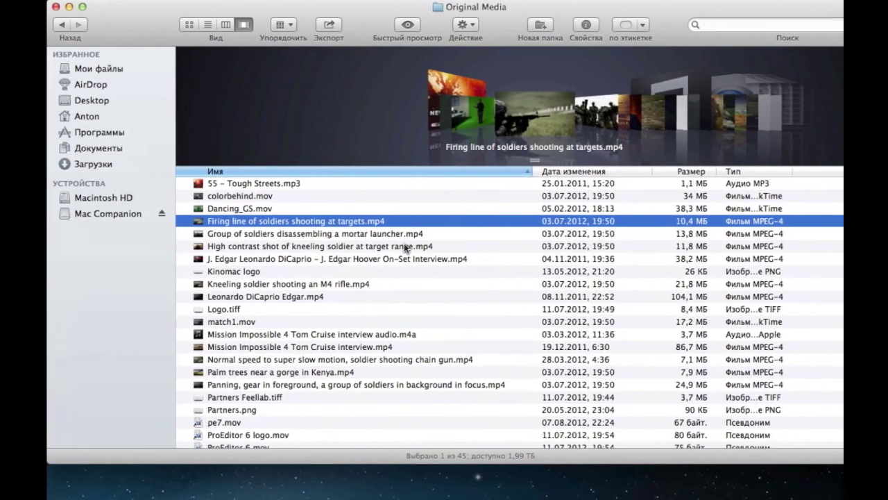
key(Return)
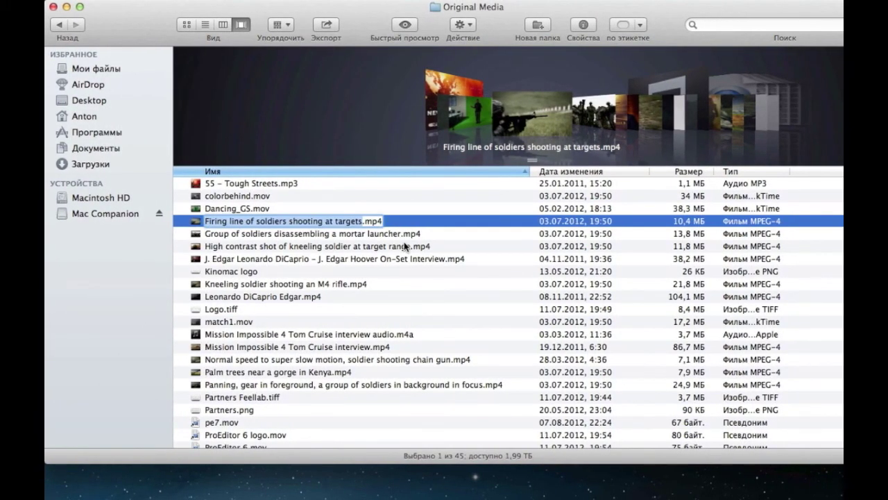
key(Right)
text(1)
key(Return)
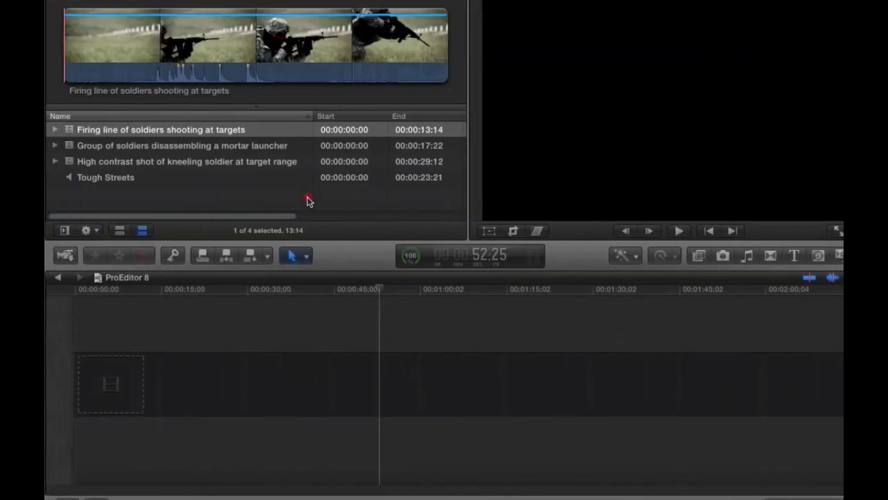
click(306, 201)
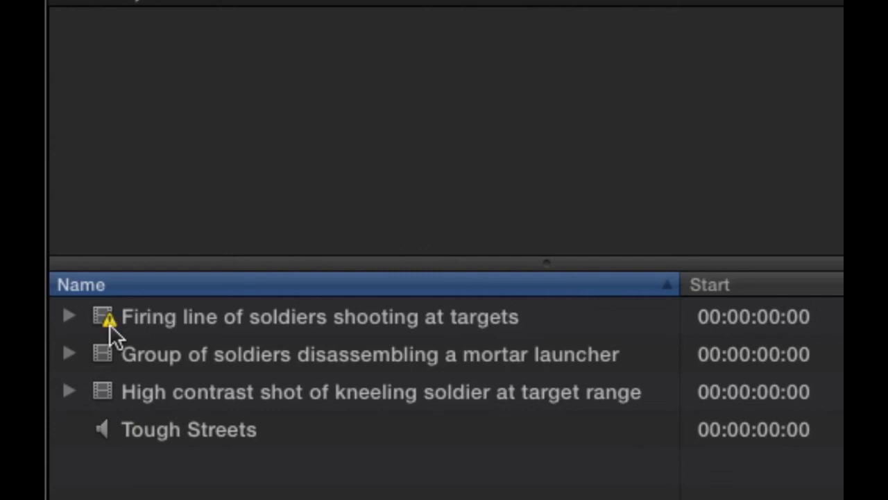
Relink the missing Firing line clip to the renamed 'targets 1.mp4' file via Relink Event Files.
click(170, 321)
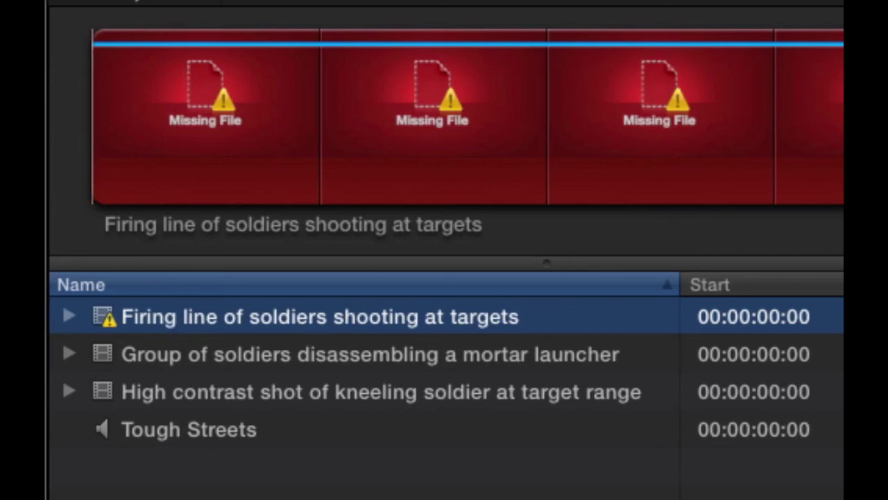
click(323, 1)
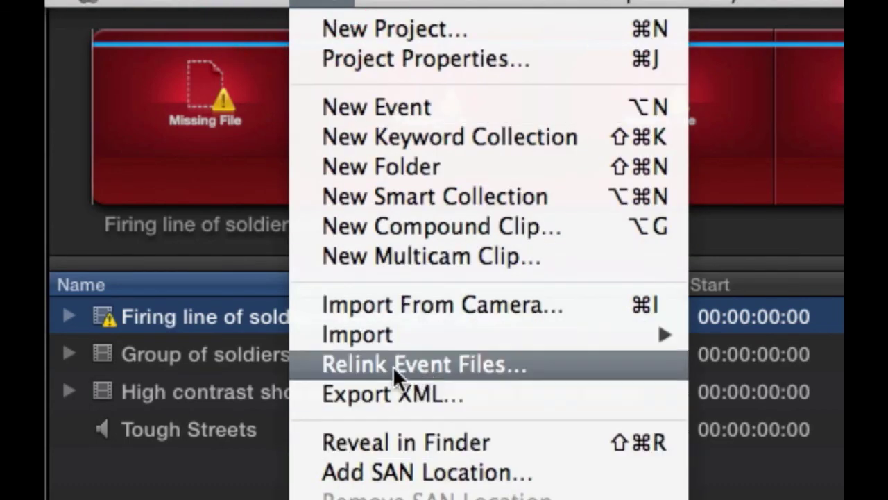
click(466, 366)
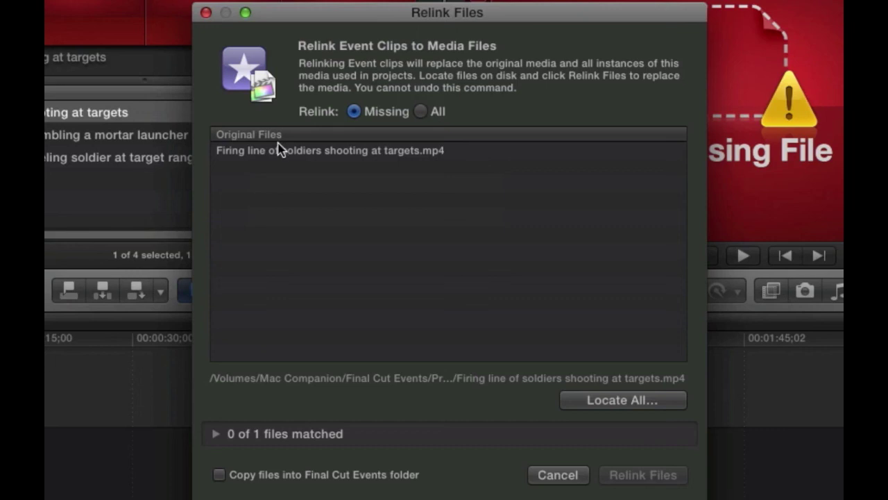
click(275, 159)
click(633, 402)
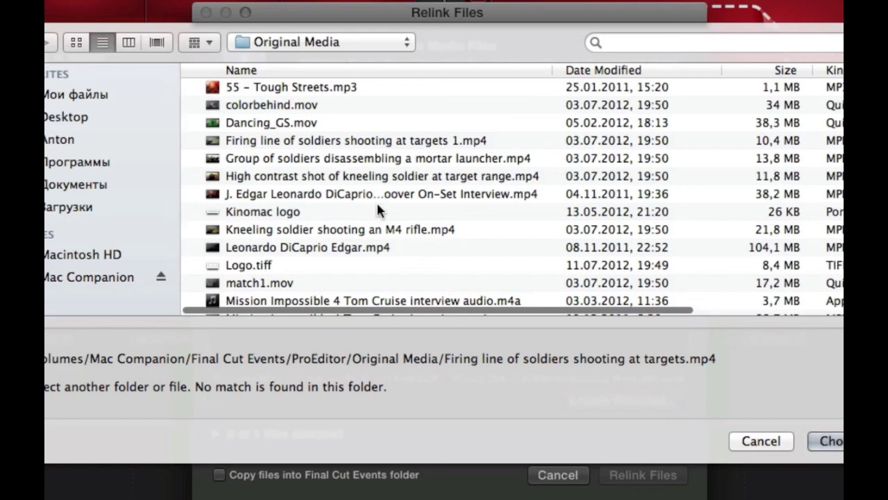
click(312, 148)
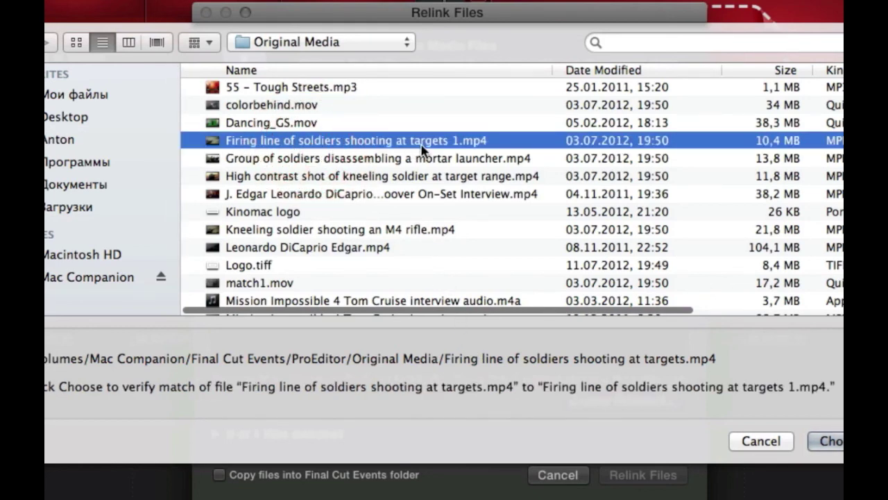
click(835, 442)
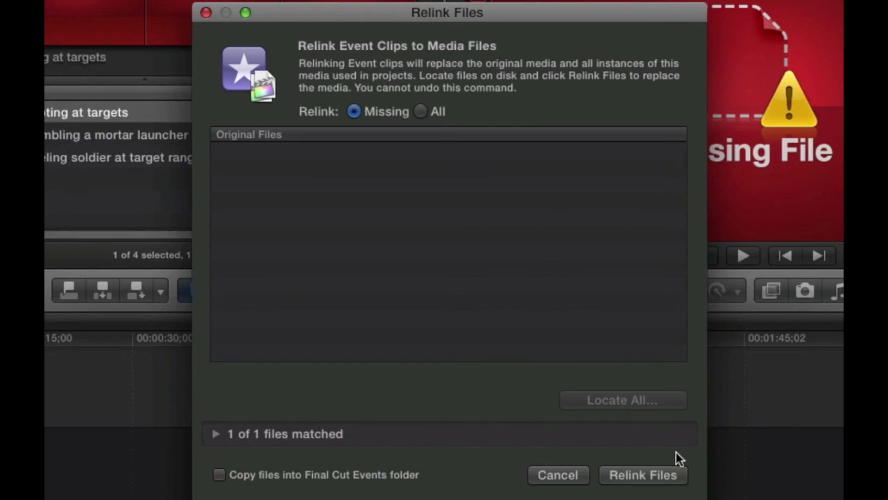
click(683, 476)
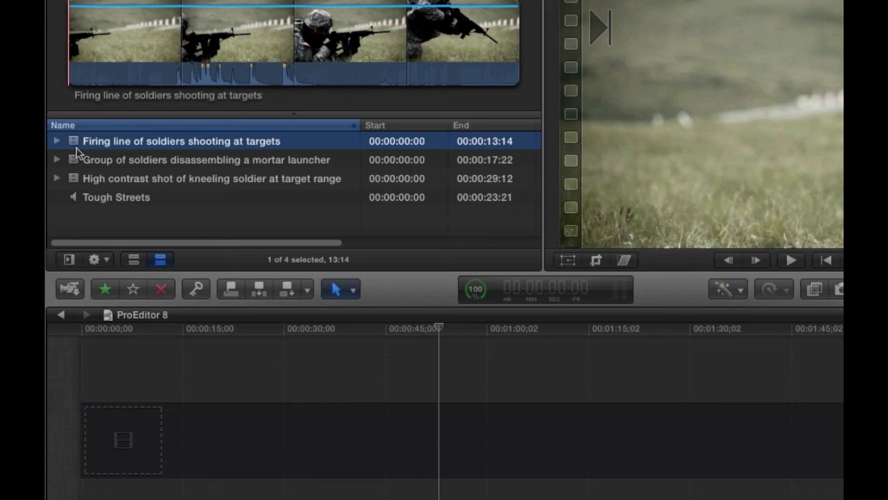
click(284, 330)
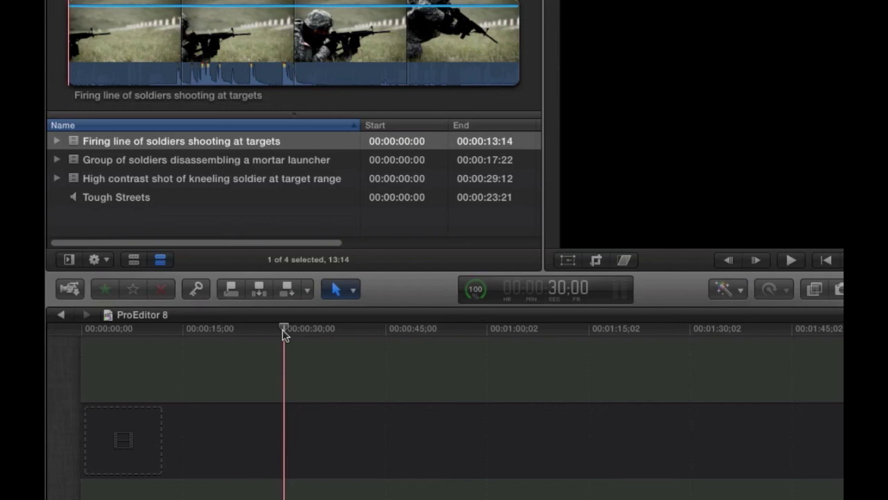